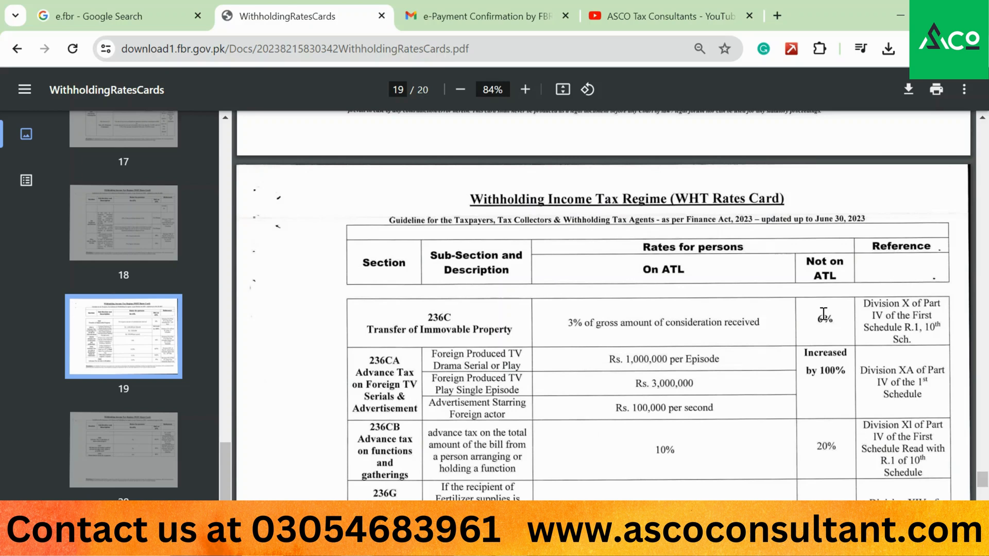
# - Start a new Google search for 'e.fbr' to find the FBR e-FBR portal
pyautogui.click(177, 11)
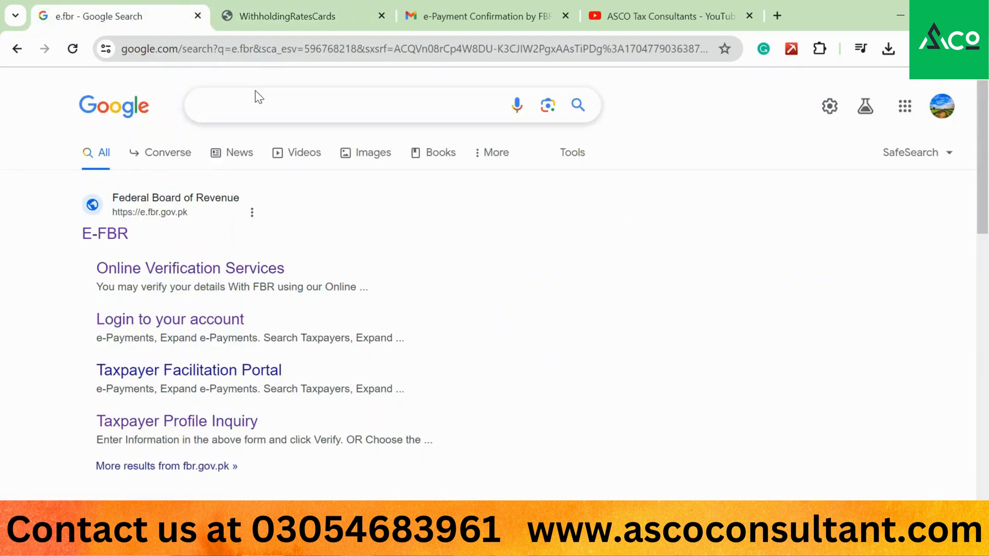
pyautogui.click(267, 103)
pyautogui.write('e.fb')
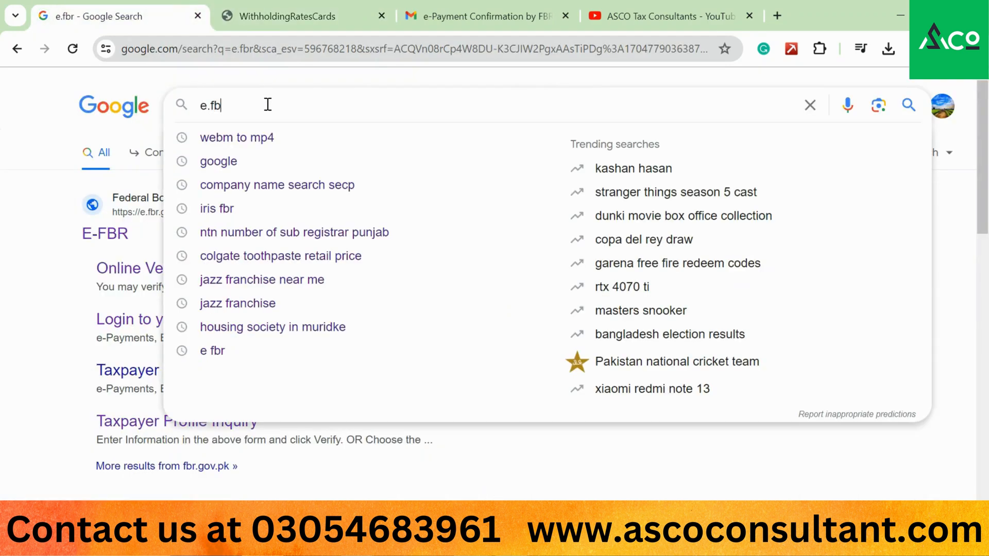
pyautogui.write('r')
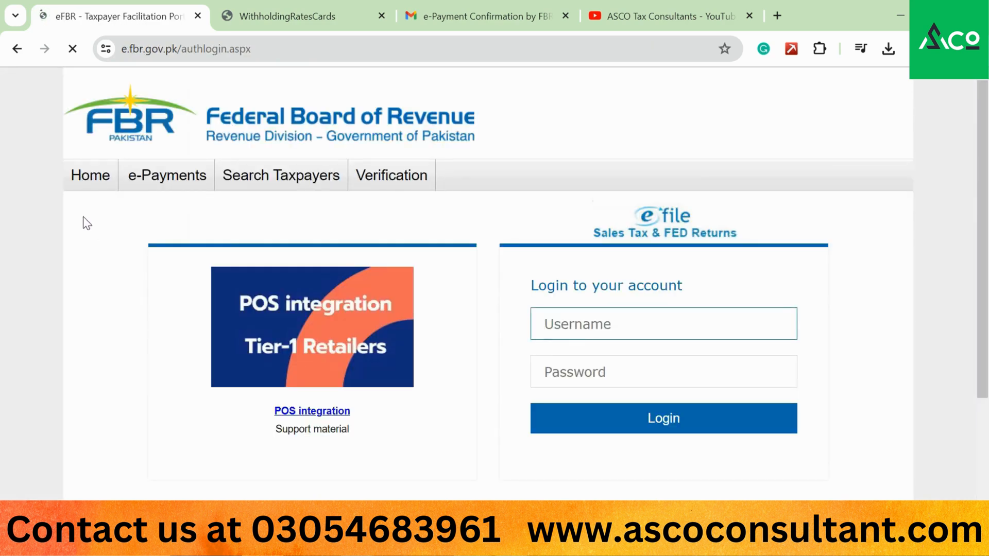
# - Open the Income Tax form from the eFBR e-Payments menu
pyautogui.moveTo(139, 180)
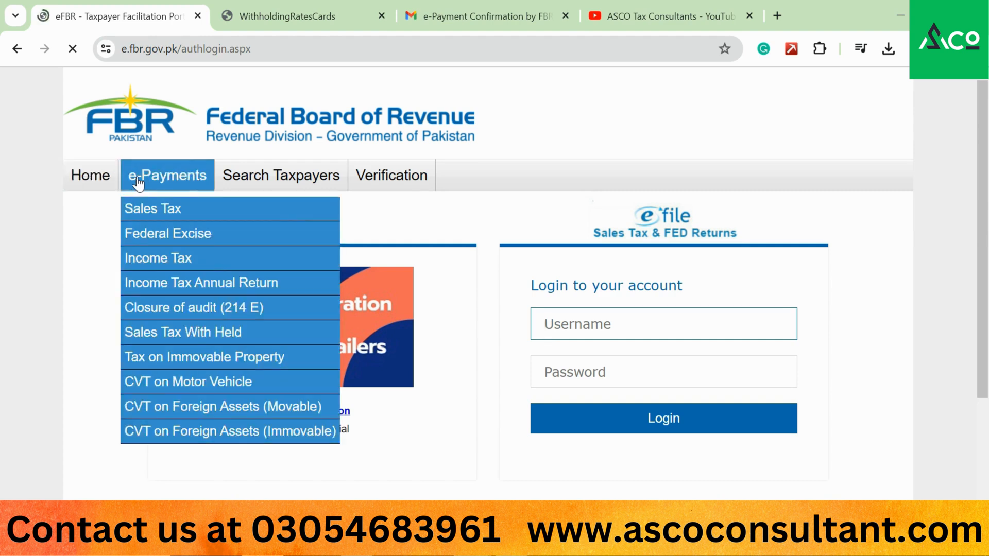
pyautogui.moveTo(253, 193)
pyautogui.moveTo(378, 188)
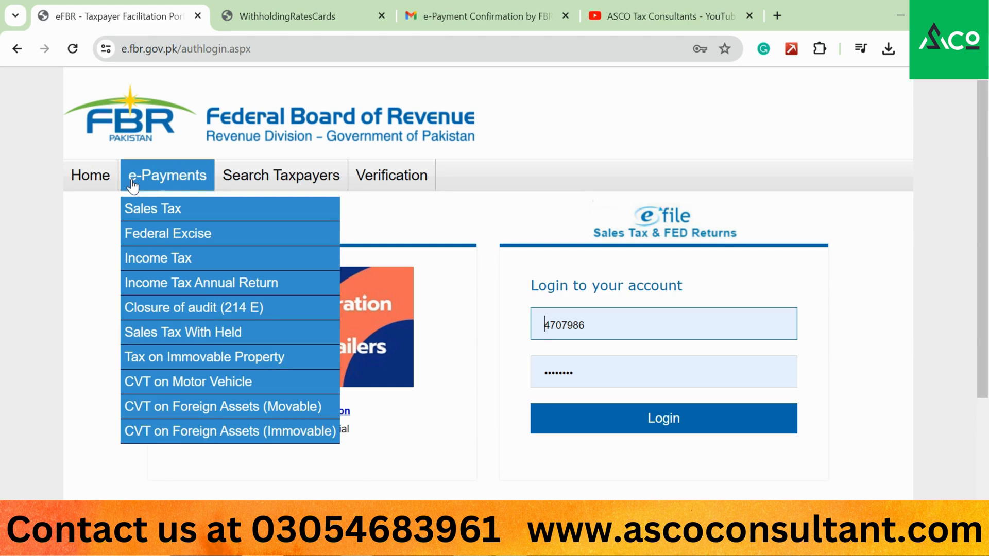
pyautogui.click(137, 260)
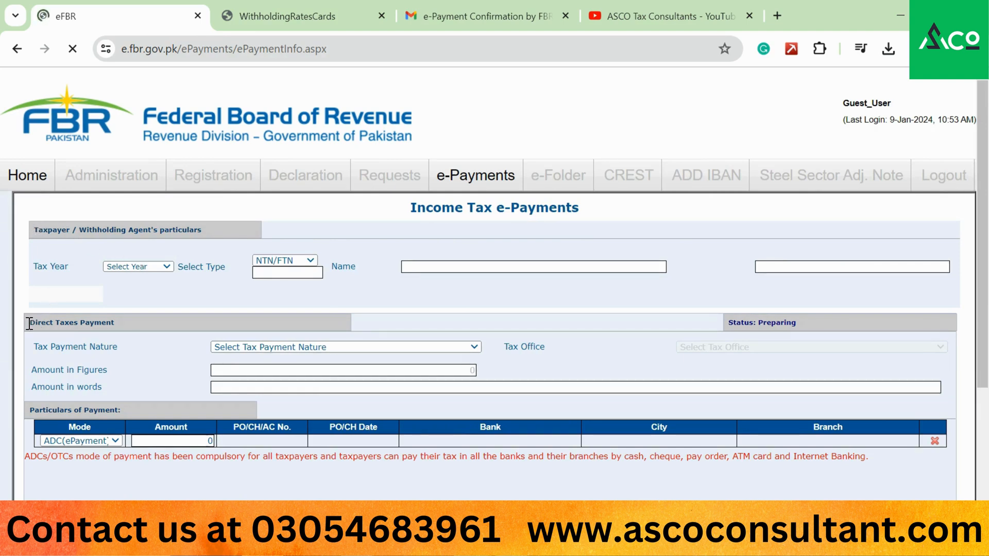
pyautogui.moveTo(26, 315); pyautogui.dragTo(145, 328)
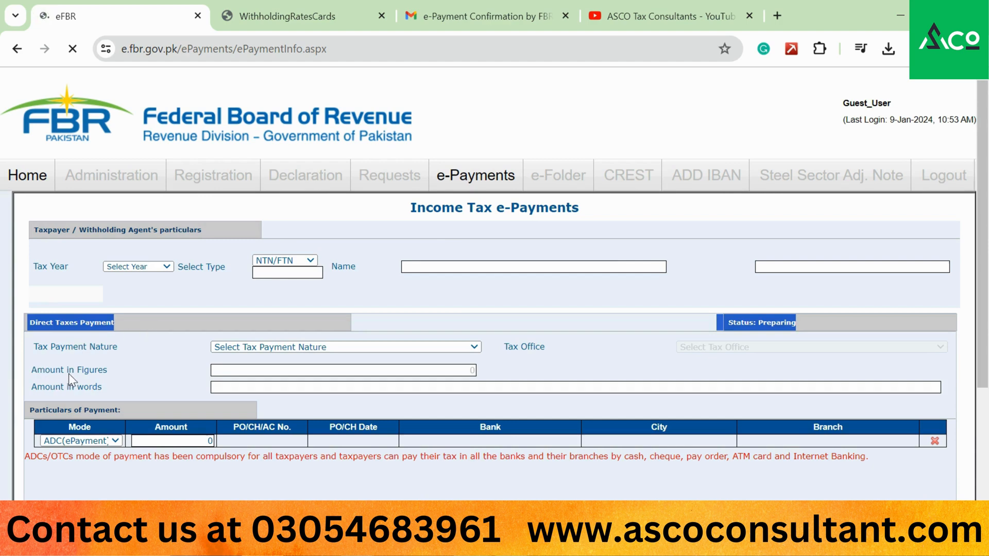
pyautogui.moveTo(28, 226); pyautogui.dragTo(226, 230)
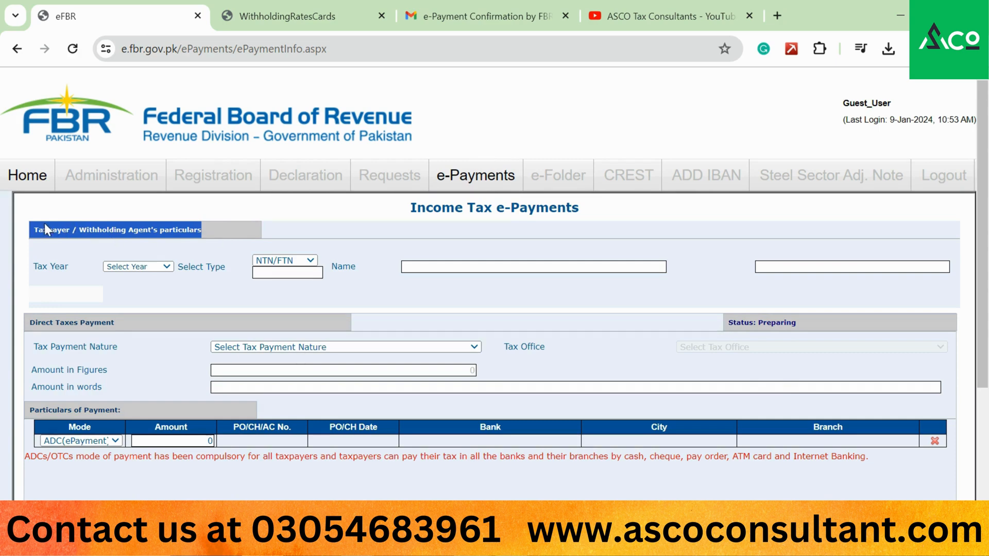
pyautogui.moveTo(34, 227); pyautogui.dragTo(211, 238)
pyautogui.click(274, 272)
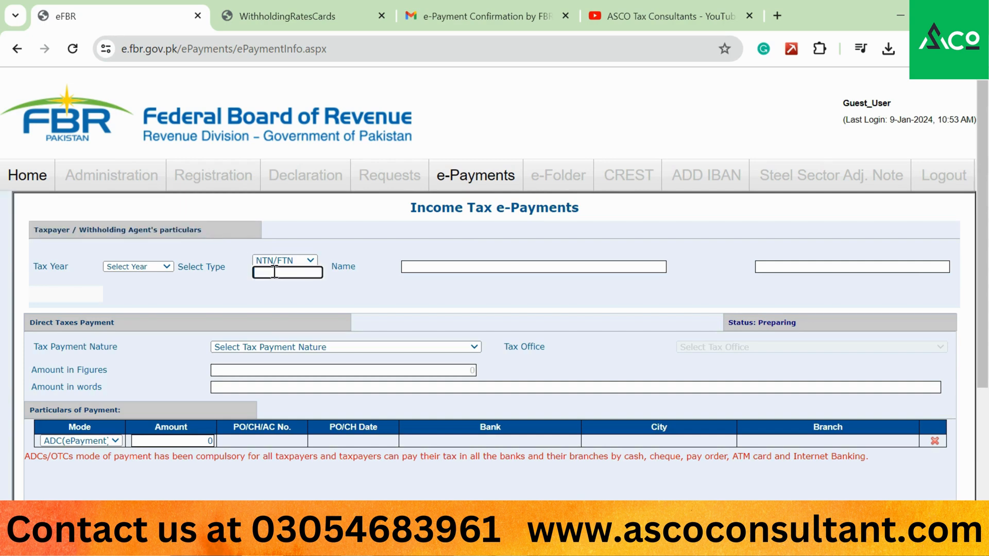
pyautogui.click(38, 227)
pyautogui.moveTo(175, 230); pyautogui.dragTo(25, 221)
pyautogui.click(202, 226)
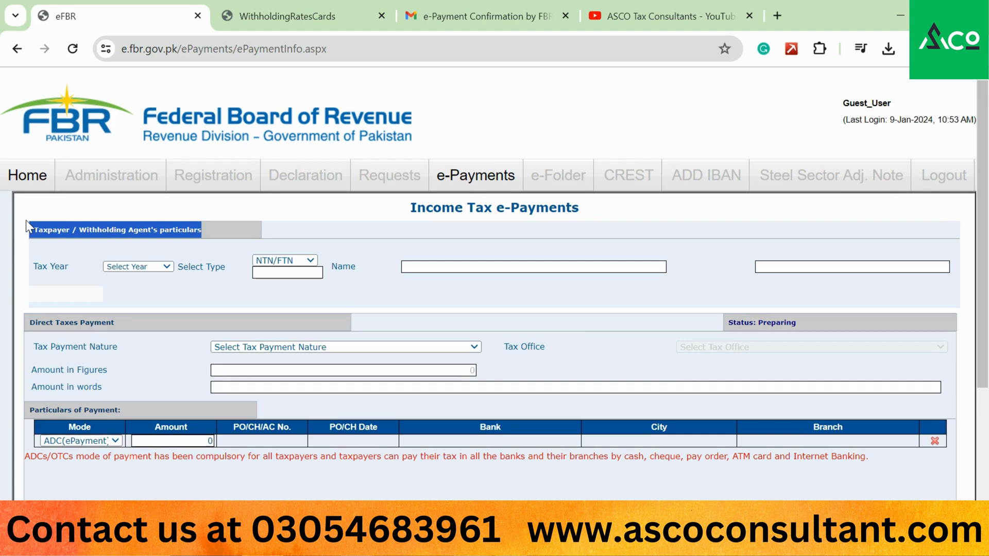
# - Search Google for the NTN numbers of sub-registrars in Punjab
pyautogui.click(272, 16)
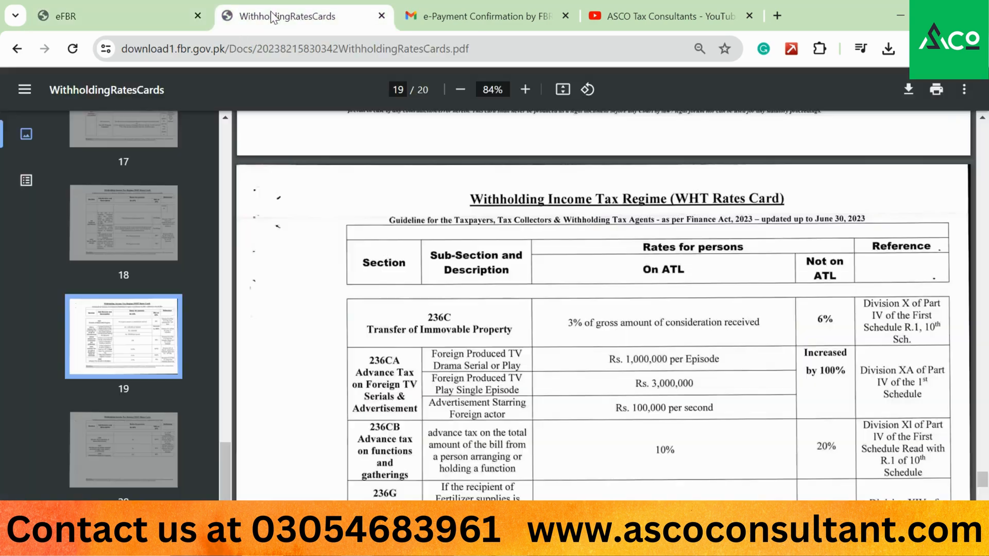
pyautogui.click(248, 47)
pyautogui.write('ntn')
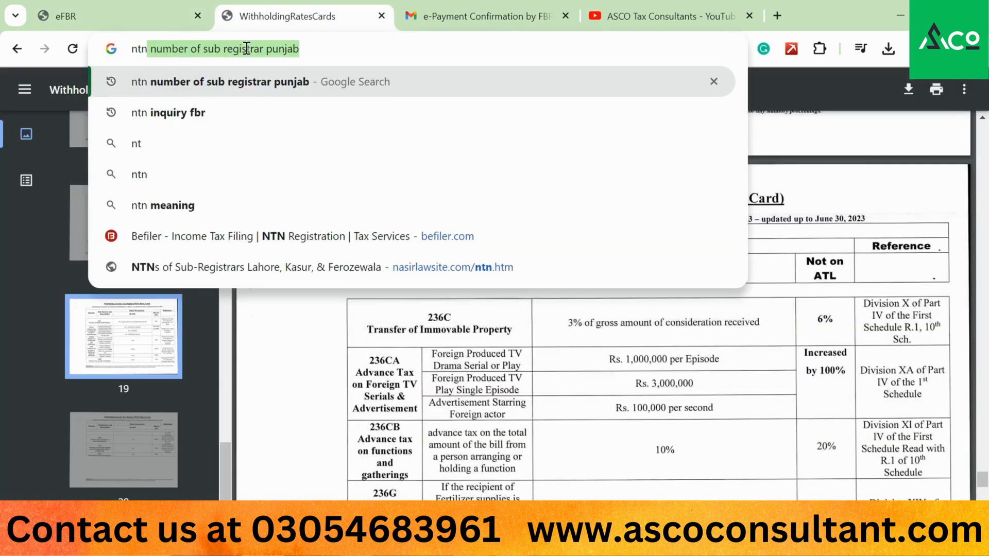
pyautogui.press('Return')
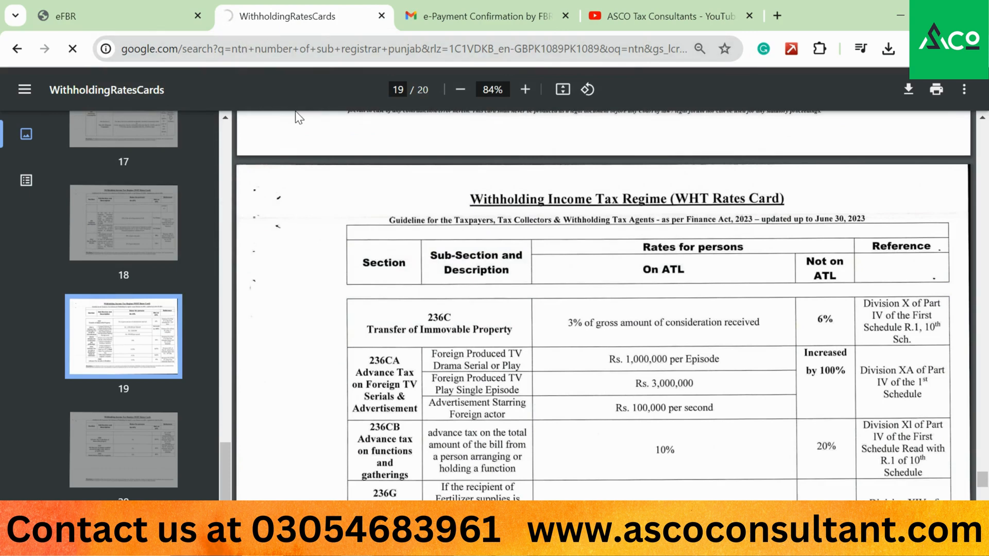
# - Select the Nishter Town sub-registrar's NTN on nasirlawsite.com and return to the eFBR form
pyautogui.scroll(-2, 199, 360)
pyautogui.scroll(-2, 199, 361)
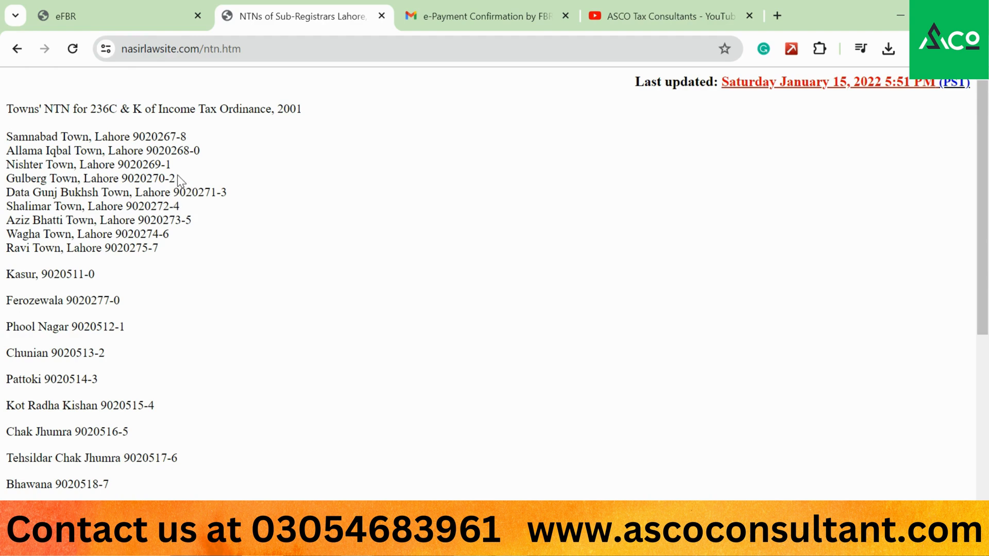
pyautogui.moveTo(172, 163); pyautogui.dragTo(119, 162)
pyautogui.hotkey('ctrl', 'c')
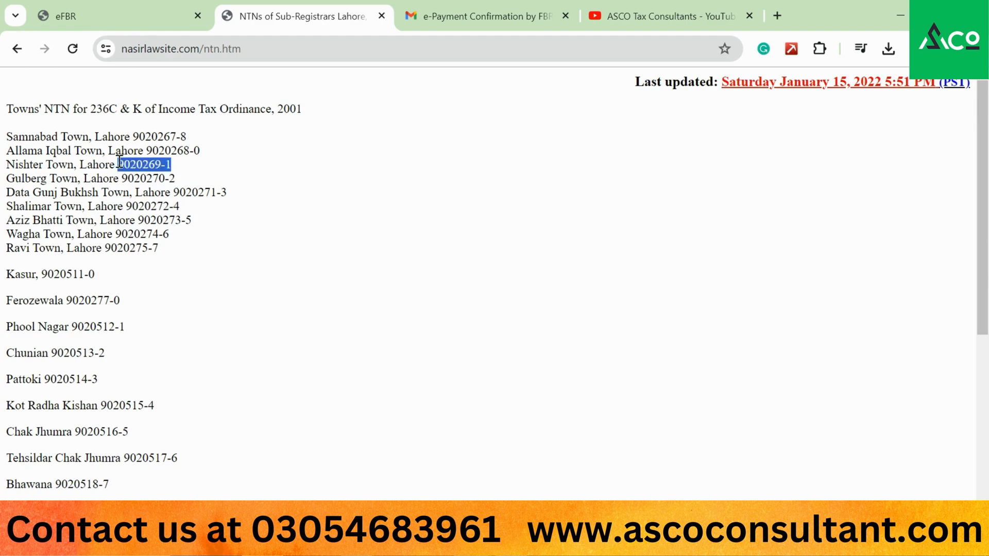
pyautogui.click(126, 4)
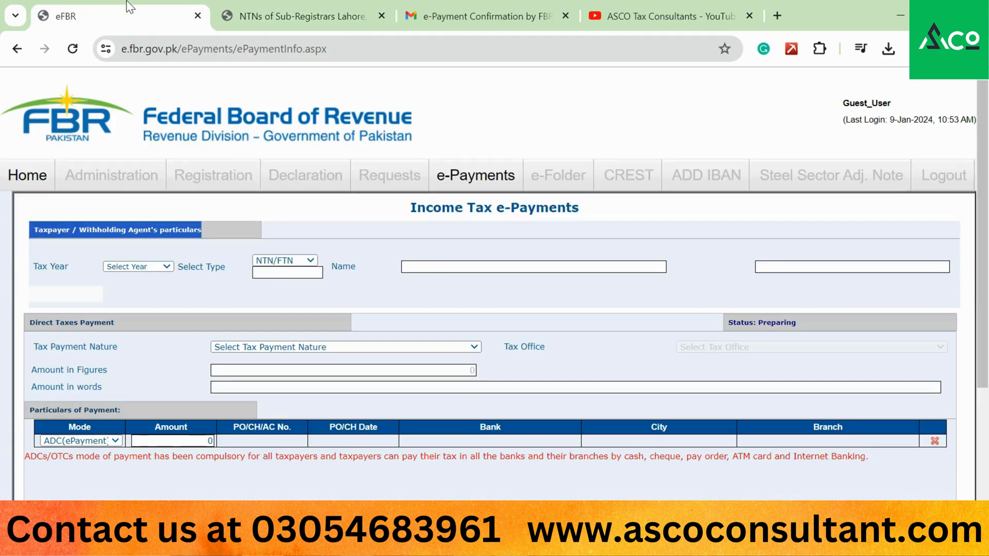
# - Set tax year 2024, keep NTN/FTN as the type, and paste the sub-registrar's NTN
pyautogui.click(143, 267)
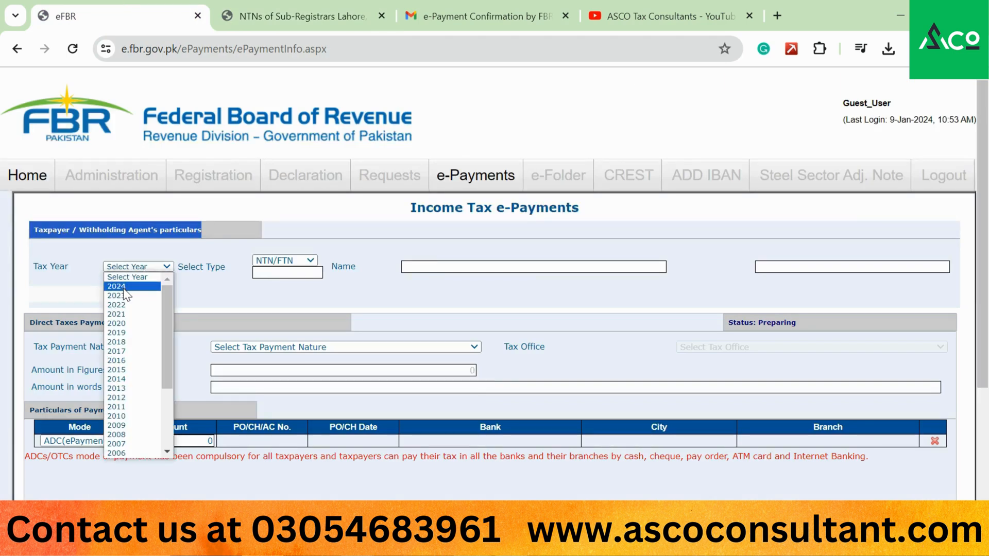
pyautogui.click(117, 286)
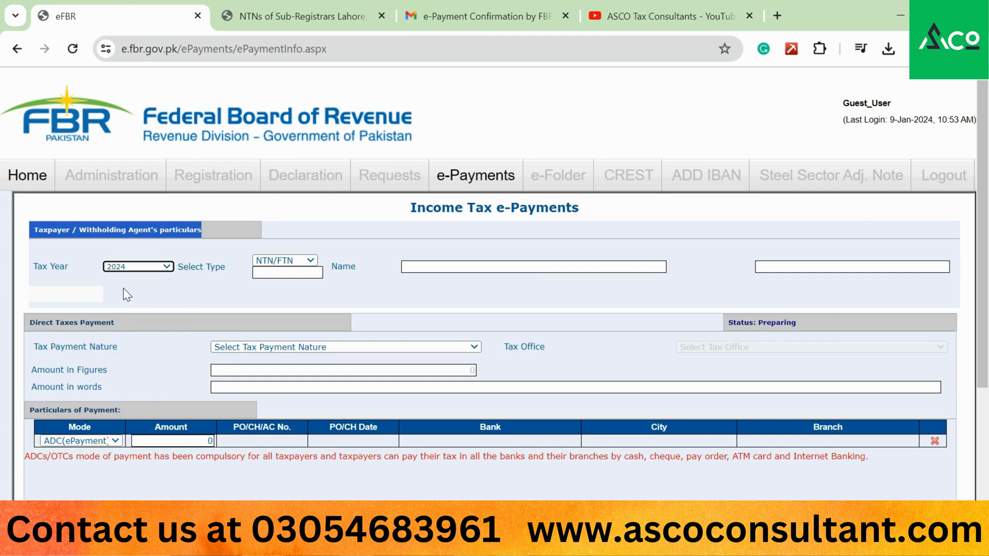
pyautogui.click(291, 262)
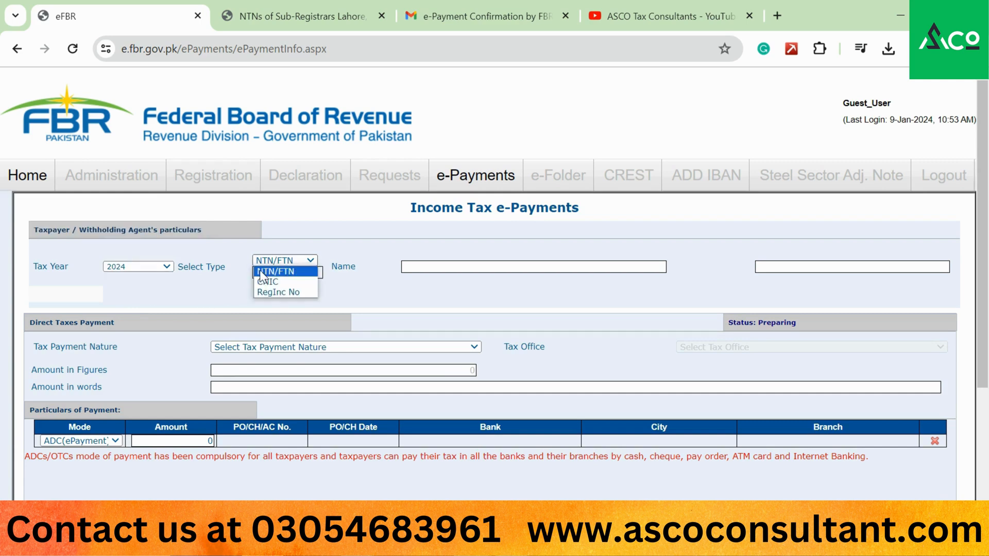
pyautogui.click(273, 271)
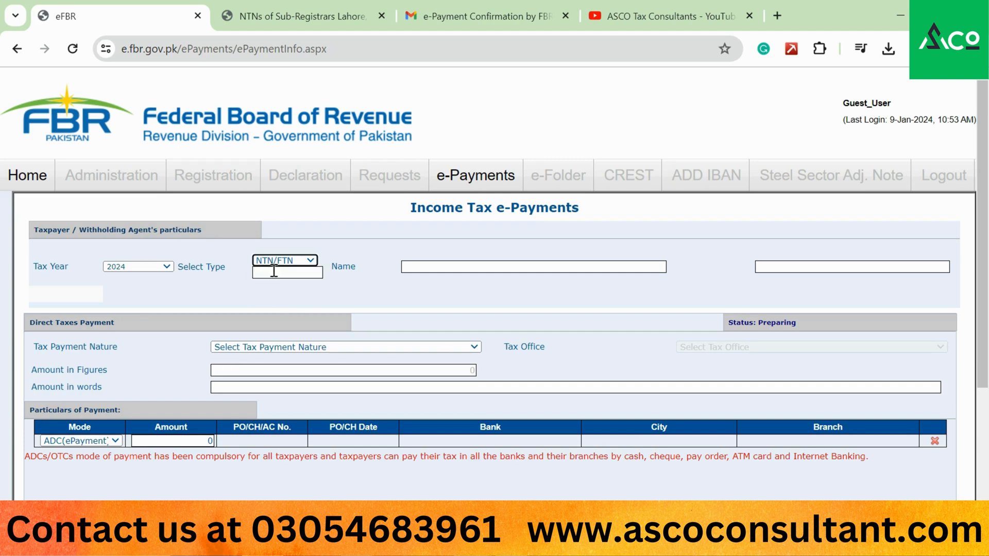
pyautogui.click(265, 274)
pyautogui.hotkey('ctrl', 'v')
pyautogui.press('Tab')
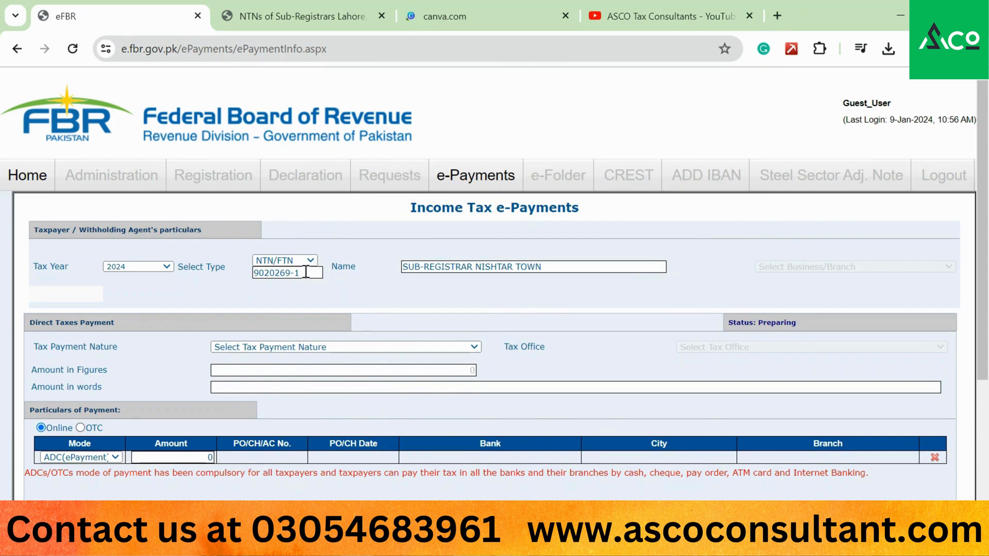
# - Re-enter the sub-registrar's NTN so the name SUB-REGISTRAR NISHTAR TOWN loads
pyautogui.doubleClick(305, 272)
pyautogui.hotkey('ctrl', 'c')
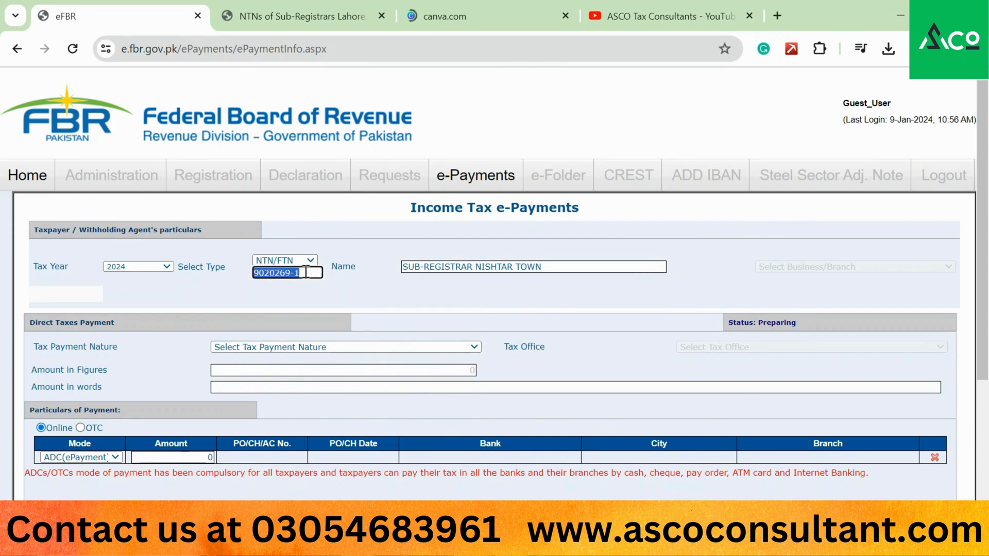
pyautogui.click(305, 273)
pyautogui.press('Tab')
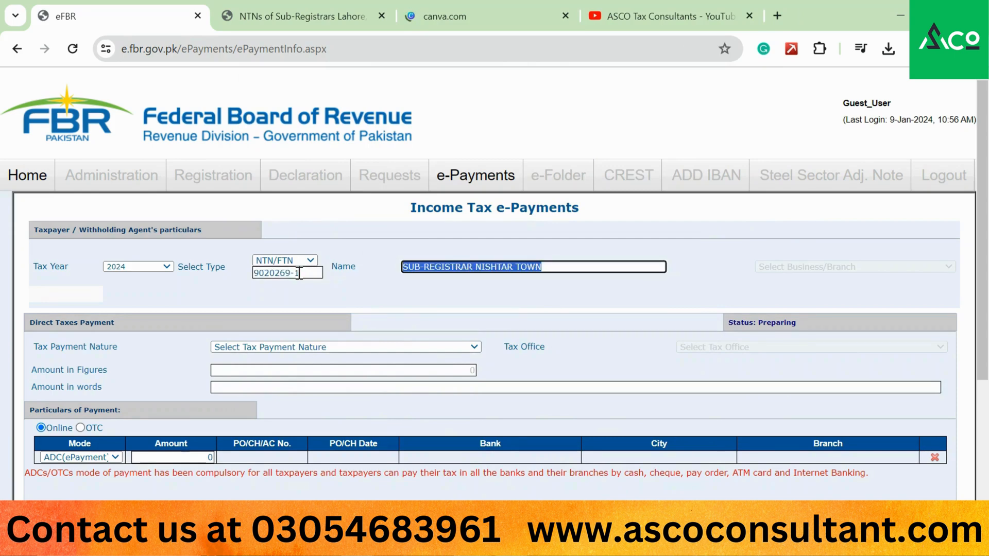
pyautogui.doubleClick(298, 273)
pyautogui.press('BackSpace')
pyautogui.press('BackSpace')
pyautogui.press('BackSpace')
pyautogui.press('BackSpace')
pyautogui.press('BackSpace')
pyautogui.press('BackSpace')
pyautogui.press('BackSpace')
pyautogui.press('BackSpace')
pyautogui.press('BackSpace')
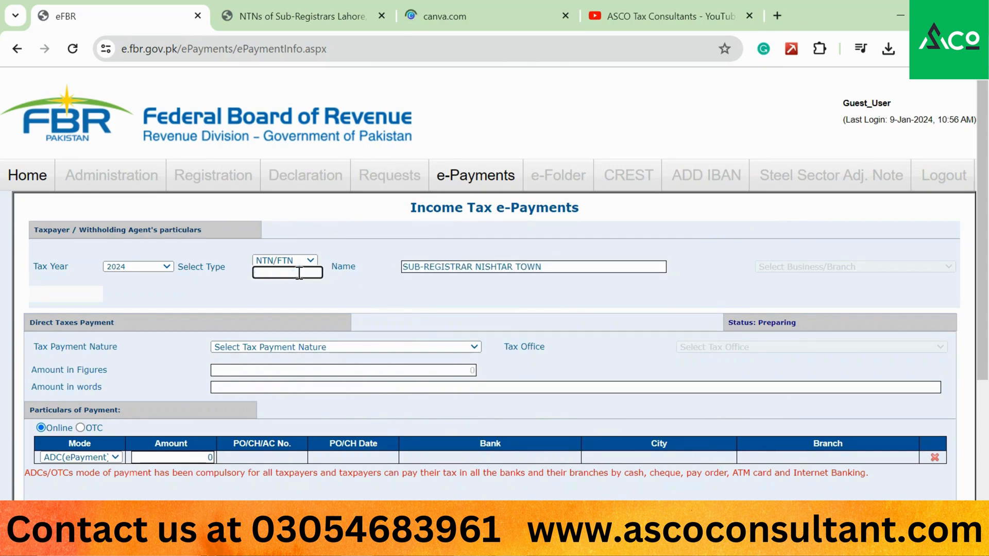
pyautogui.press('Tab')
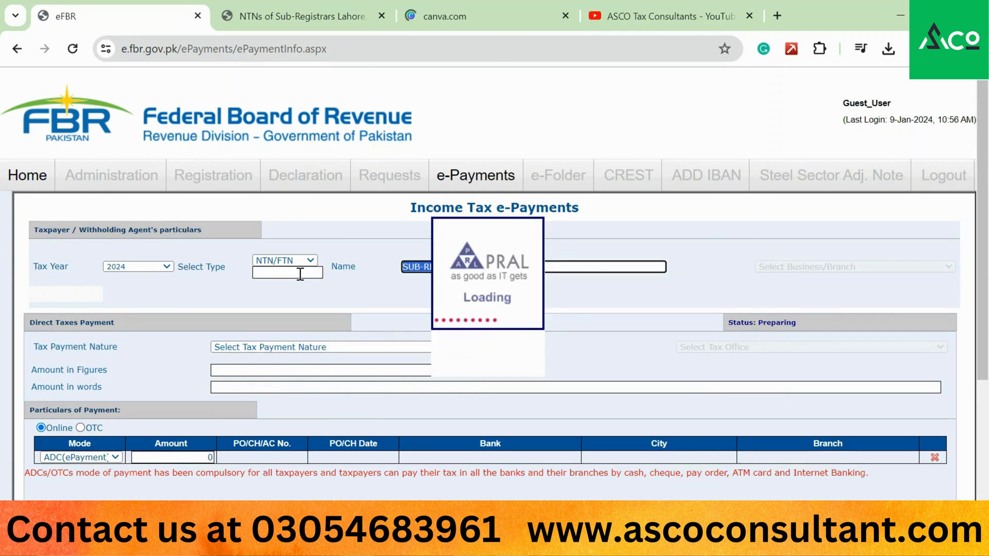
pyautogui.click(284, 290)
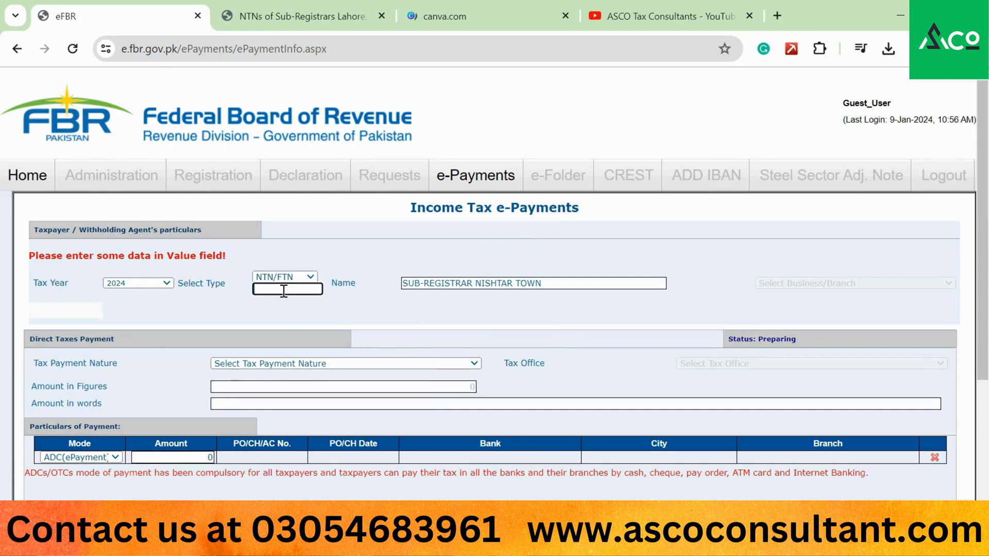
pyautogui.hotkey('ctrl', 'v')
pyautogui.press('Tab')
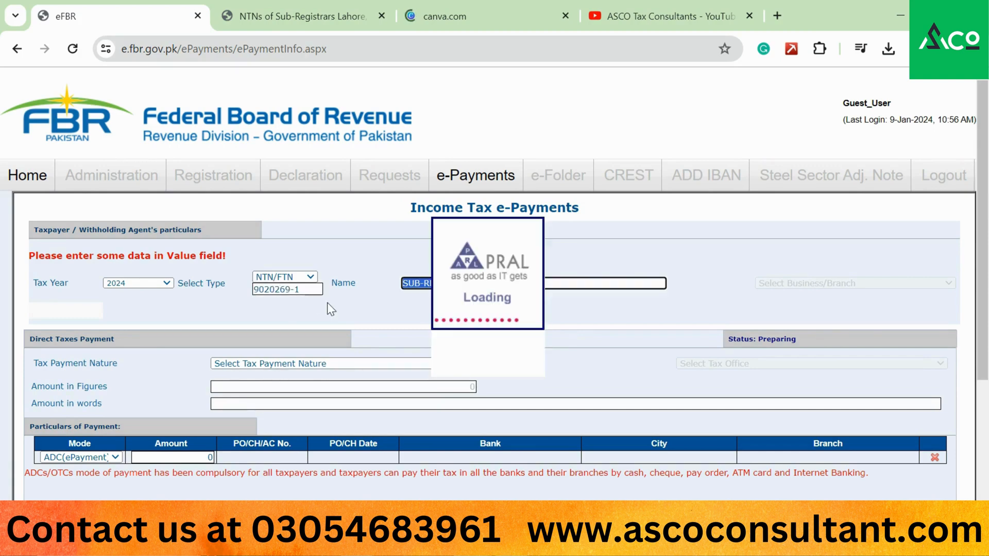
pyautogui.click(562, 12)
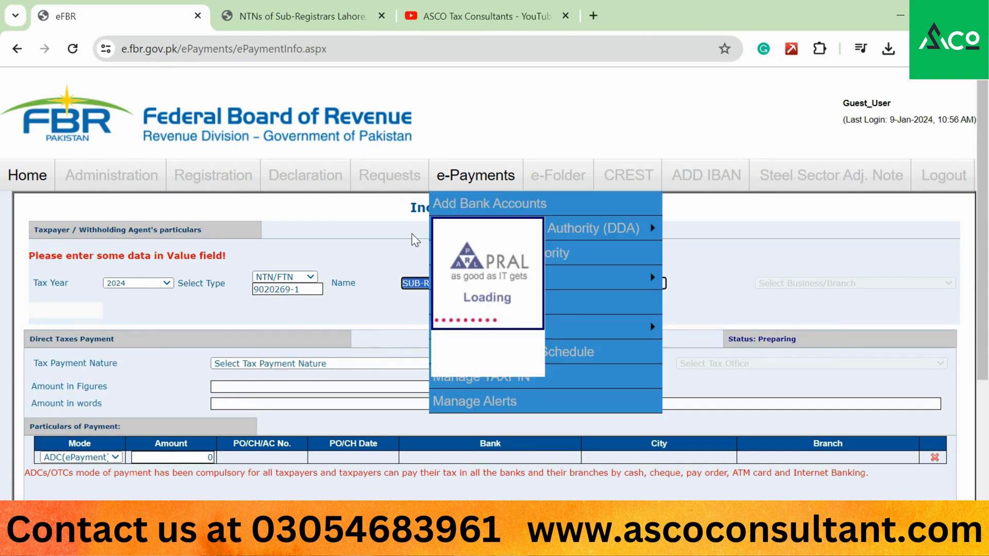
pyautogui.click(368, 271)
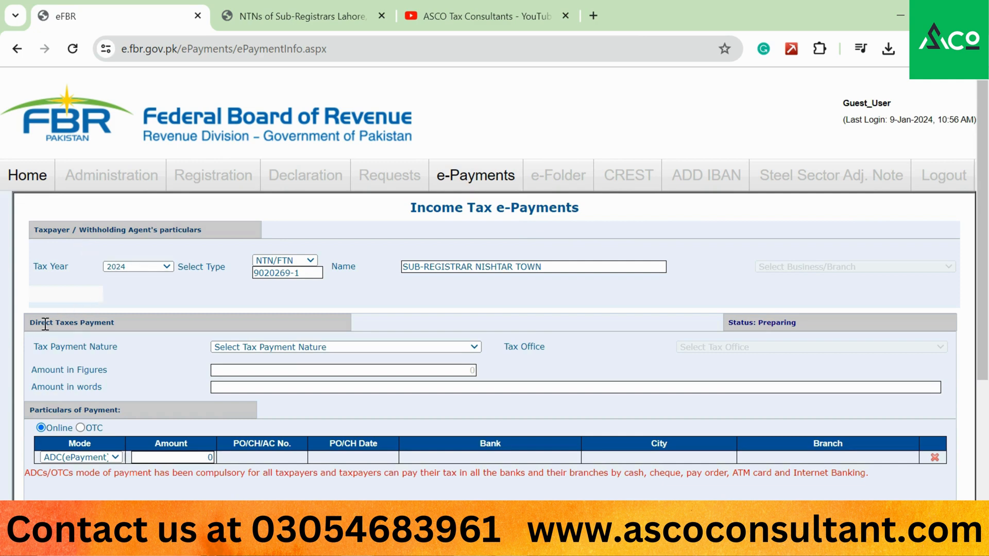
# - Set Tax Payment Nature to Withheld Income Tax (Adjustable) and scroll to Taxpayers Details
pyautogui.click(237, 347)
pyautogui.press('Down')
pyautogui.press('Down')
pyautogui.press('Down')
pyautogui.press('Down')
pyautogui.press('Down')
pyautogui.press('Down')
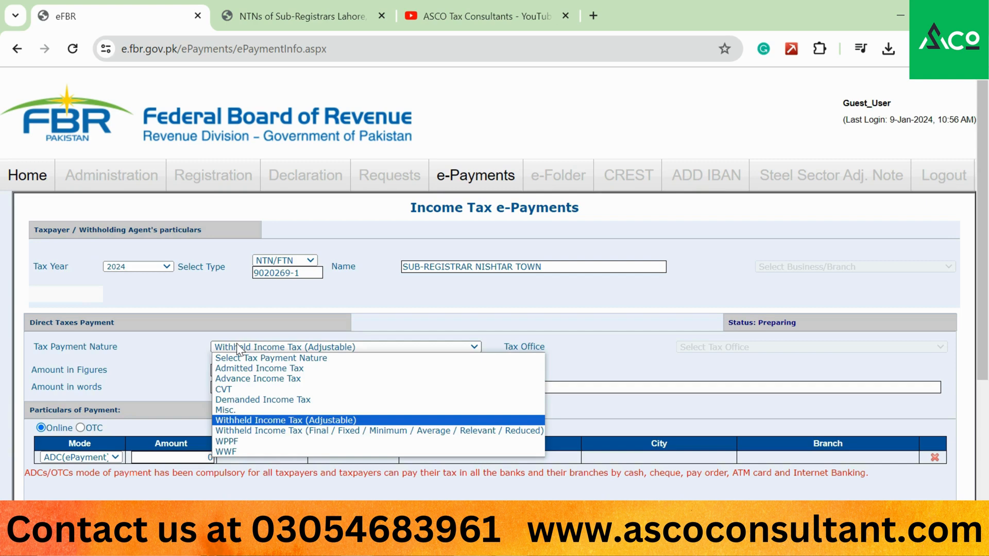
pyautogui.press('Return')
pyautogui.click(238, 347)
pyautogui.click(182, 328)
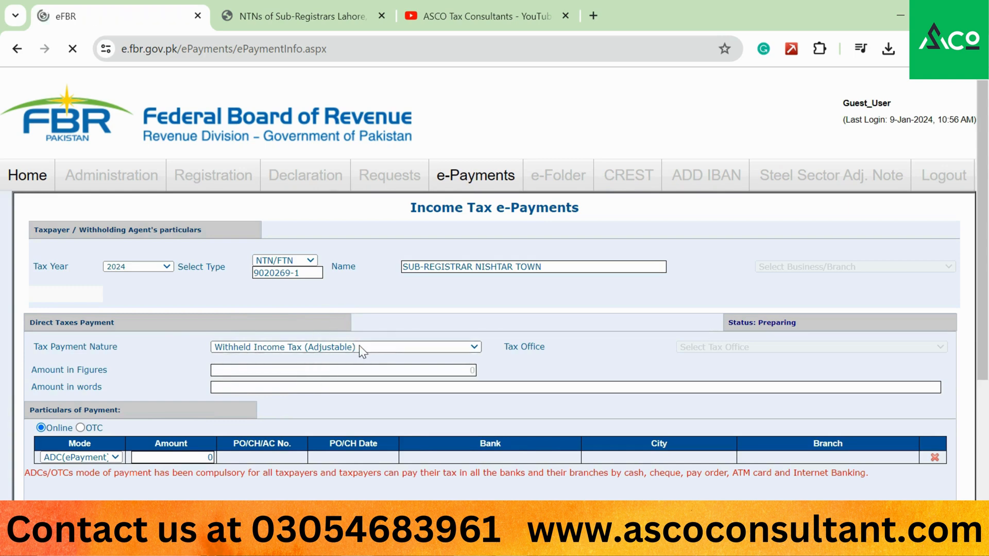
pyautogui.scroll(-3, 311, 355)
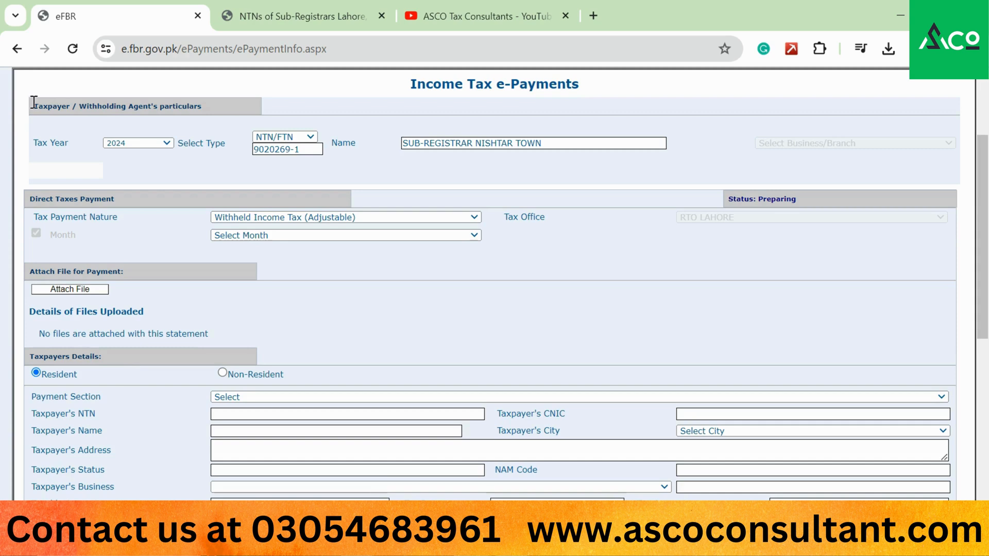
# - Pick 64150301 - 236C Sale / Transfer of Immovable Property in the Payment Section list
pyautogui.moveTo(34, 102); pyautogui.dragTo(208, 113)
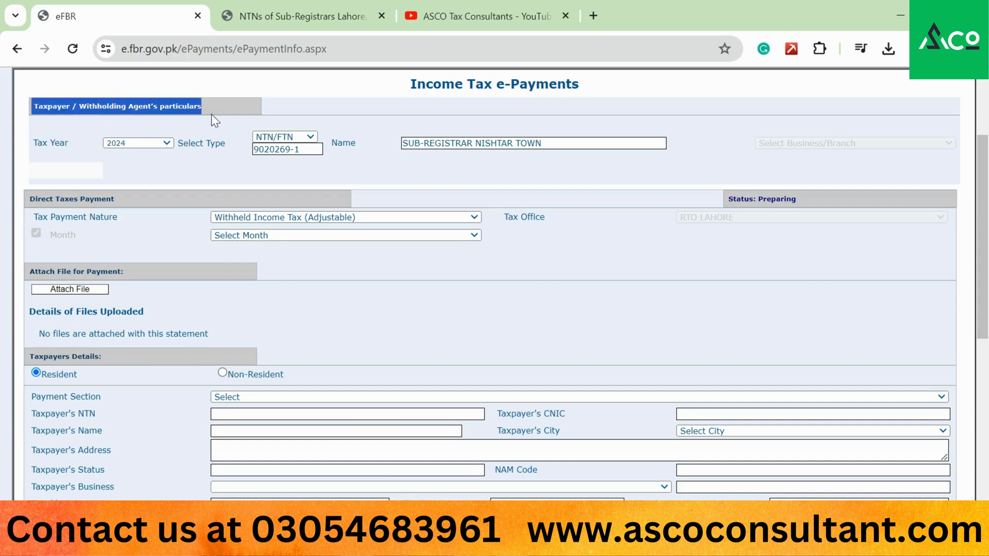
pyautogui.click(242, 397)
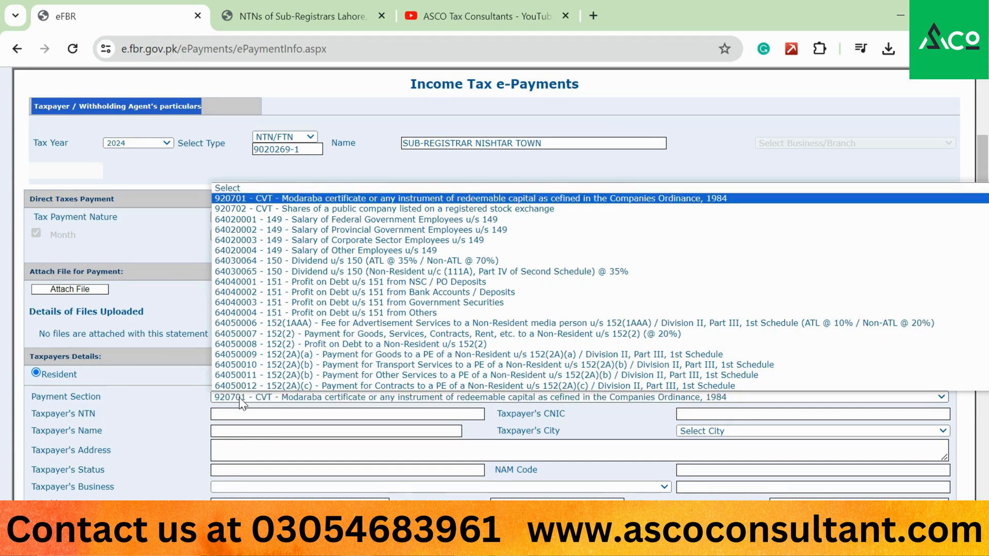
pyautogui.scroll(-5, 394, 313)
pyautogui.scroll(-10, 394, 312)
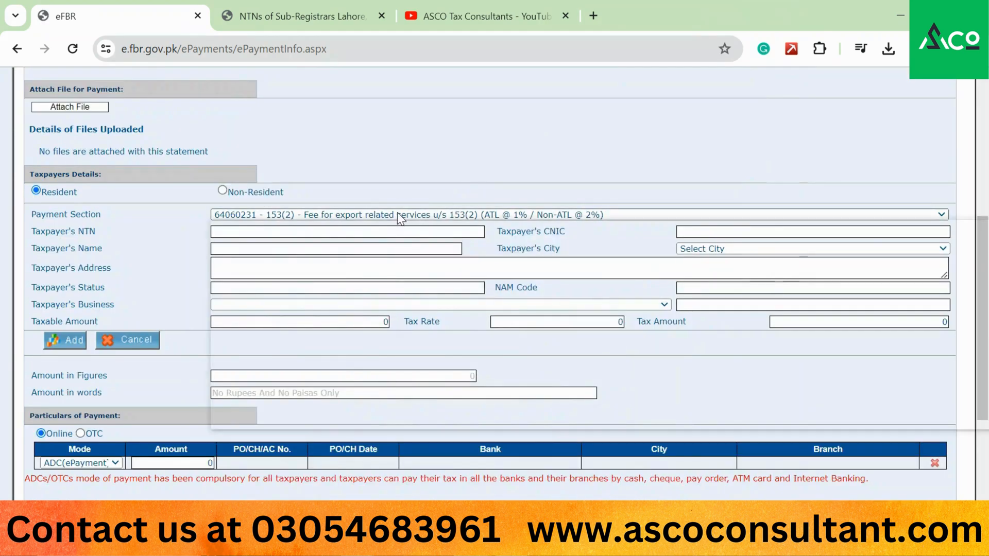
pyautogui.click(399, 215)
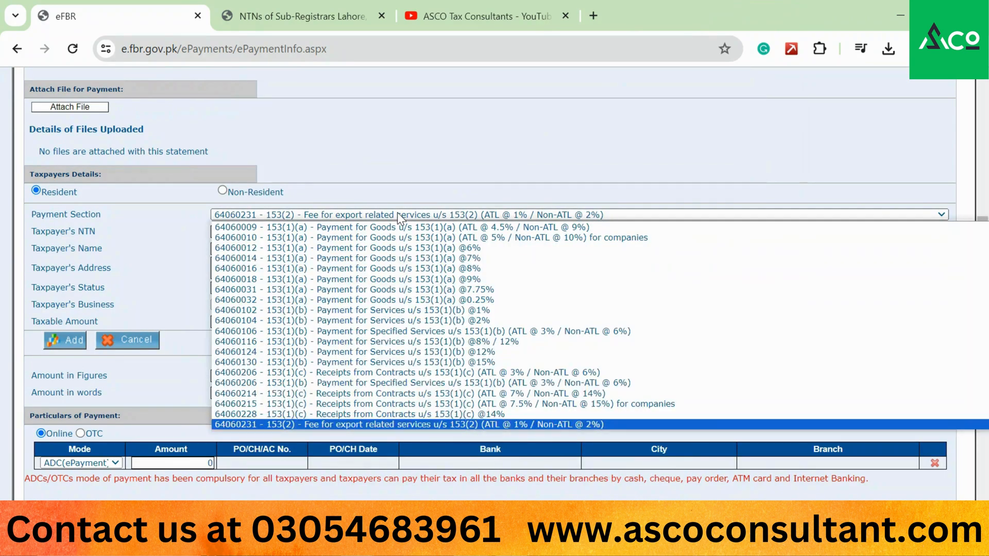
pyautogui.scroll(-10, 399, 299)
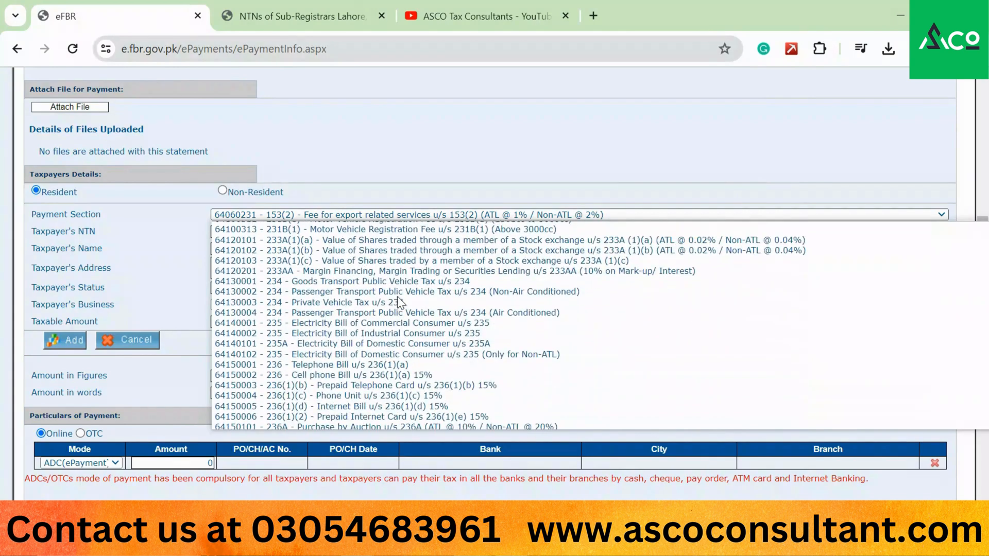
pyautogui.scroll(-3, 397, 300)
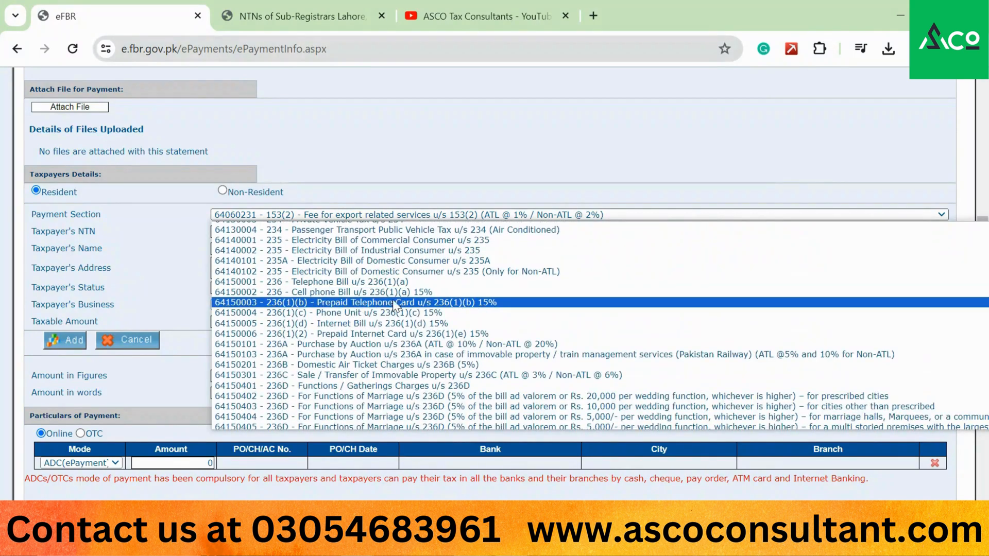
pyautogui.click(314, 376)
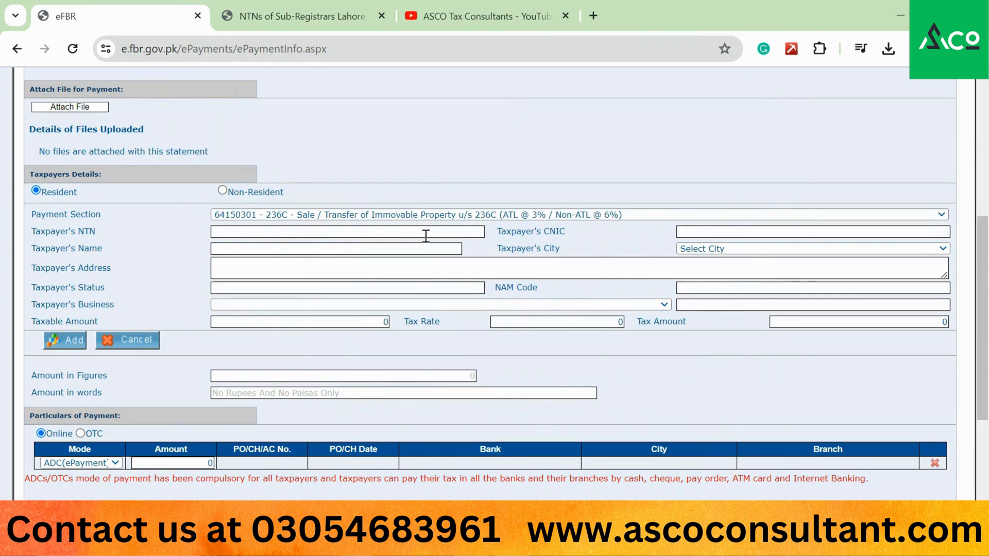
# - Enter the taxpayer's CNIC so their details load
pyautogui.click(726, 234)
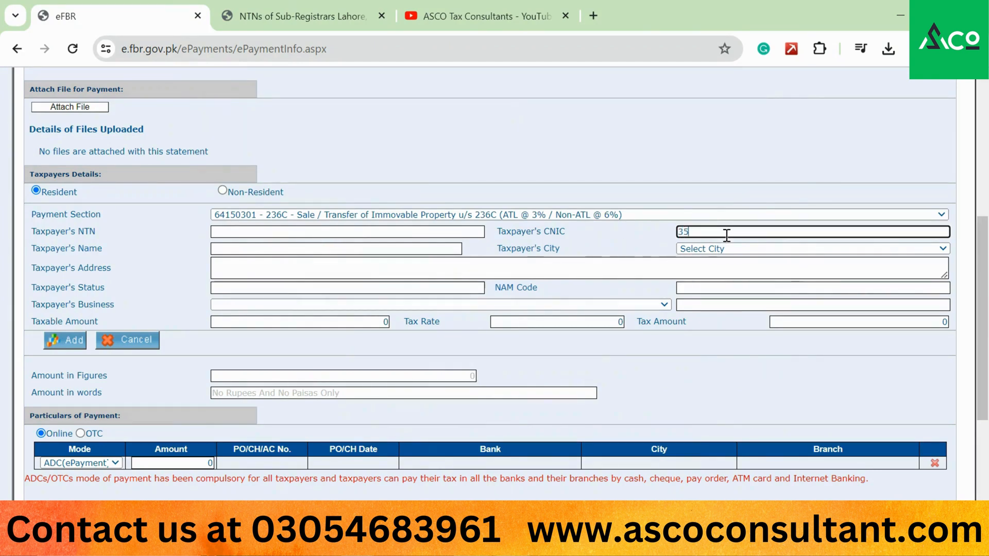
pyautogui.press('Tab')
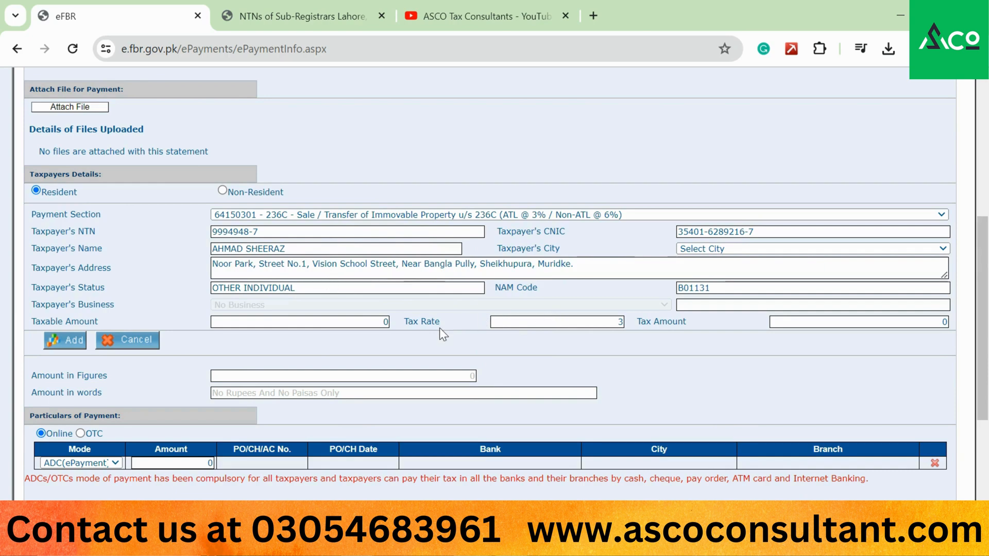
pyautogui.doubleClick(573, 320)
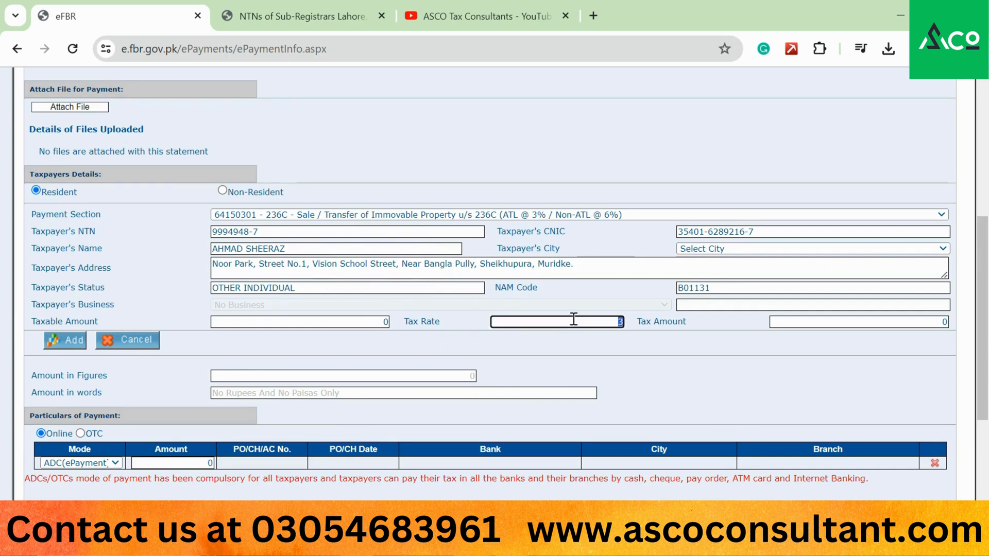
# - Set the taxpayer's city to LAHORE and the taxable amount to 5000000
pyautogui.click(702, 250)
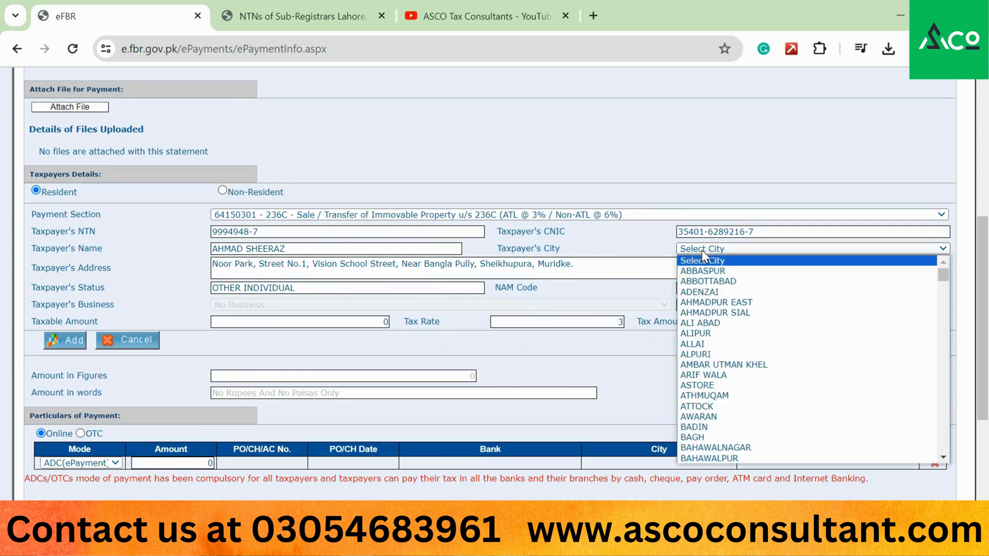
pyautogui.press('l')
pyautogui.press('Down')
pyautogui.press('Down')
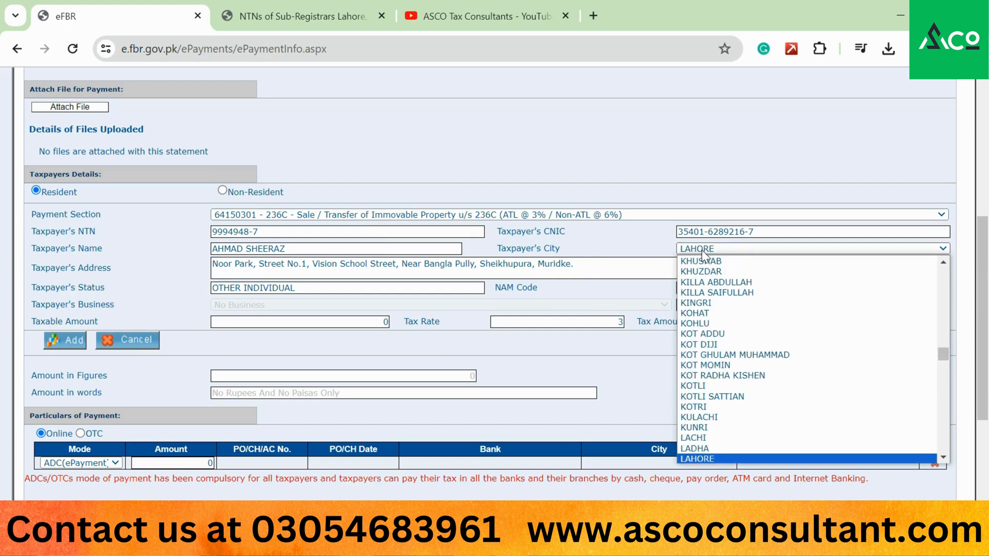
pyautogui.press('Return')
pyautogui.click(326, 323)
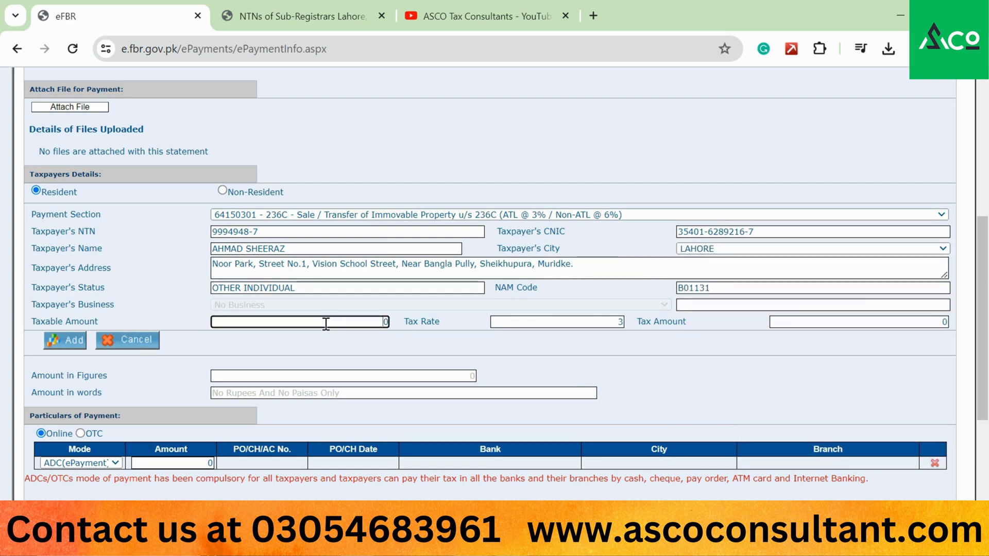
pyautogui.doubleClick(326, 323)
pyautogui.write('5000000')
pyautogui.press('Tab')
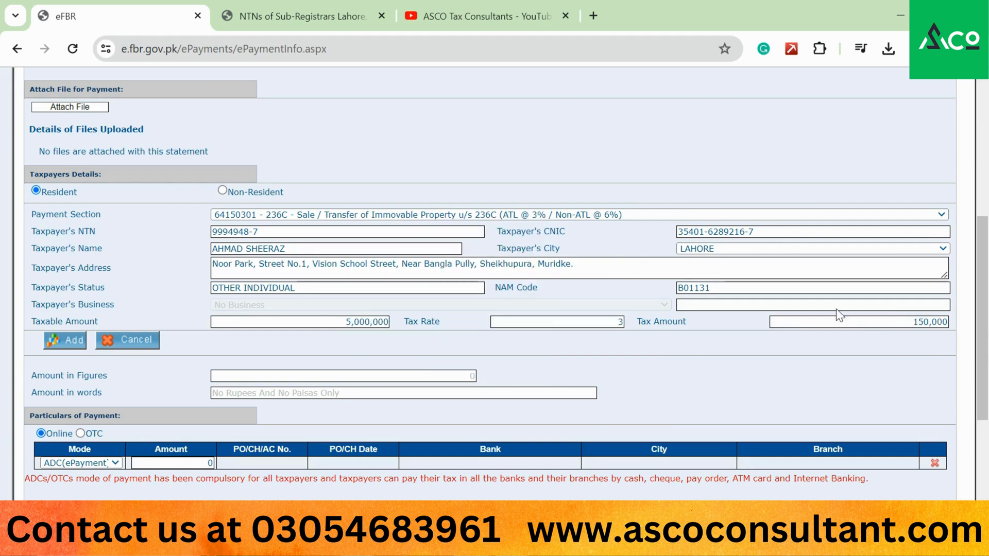
# - Change the CNIC's last digit to an unrecorded one and re-run the lookup
pyautogui.click(770, 232)
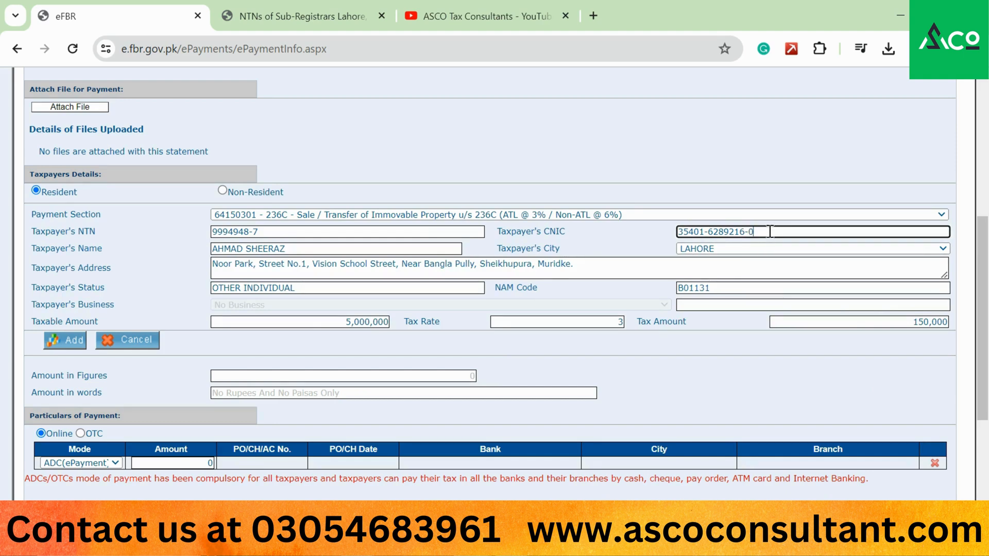
pyautogui.press('Tab')
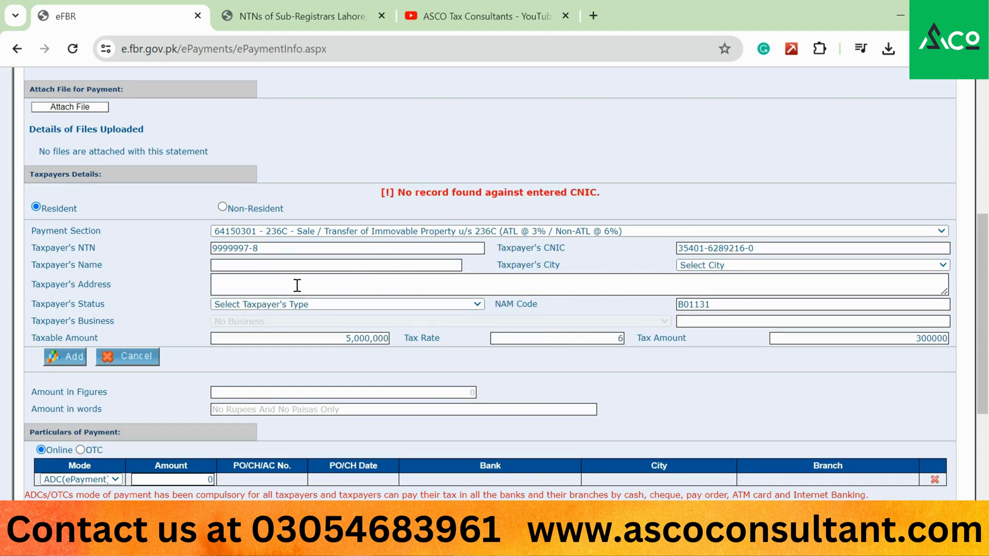
# - Enter the taxpayer's name and set the taxpayer's city to LAHORE
pyautogui.click(303, 265)
pyautogui.press('capslock')
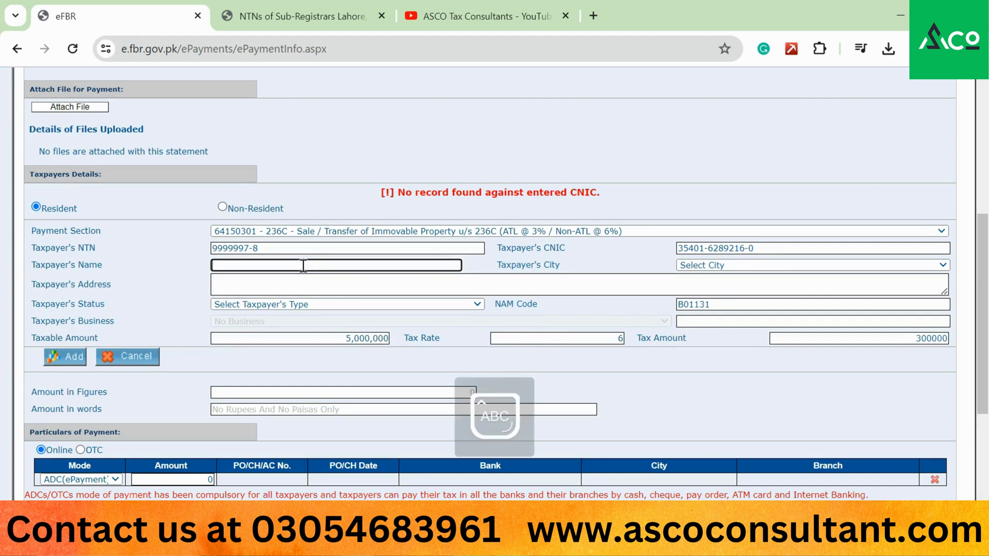
pyautogui.press('capslock')
pyautogui.press('Tab')
pyautogui.press('l')
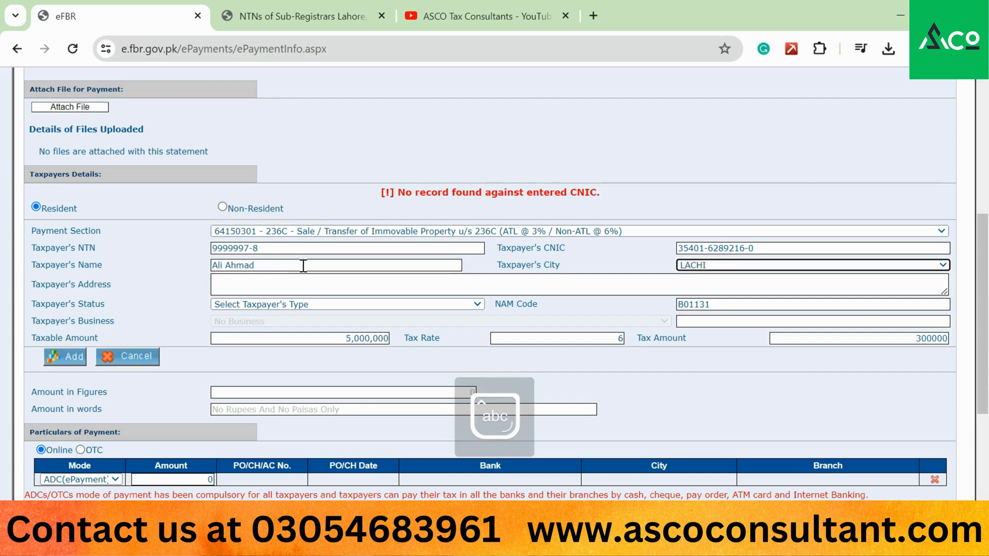
pyautogui.press('Tab')
# - Type the taxpayer's address and set the taxpayer status to INDIVIDUAL
pyautogui.press('capslock')
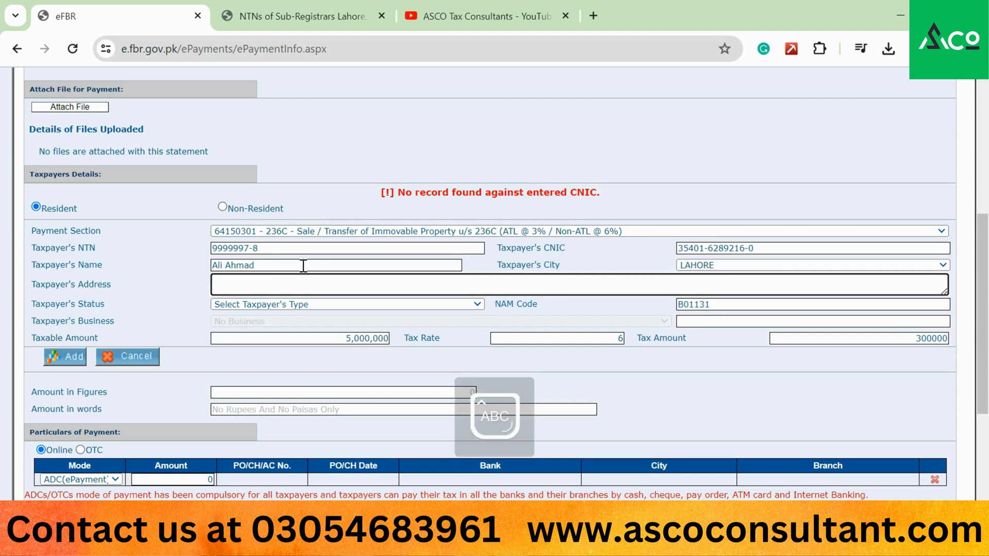
pyautogui.write('L')
pyautogui.press('capslock')
pyautogui.write('ah')
pyautogui.press('BackSpace')
pyautogui.press('BackSpace')
pyautogui.press('BackSpace')
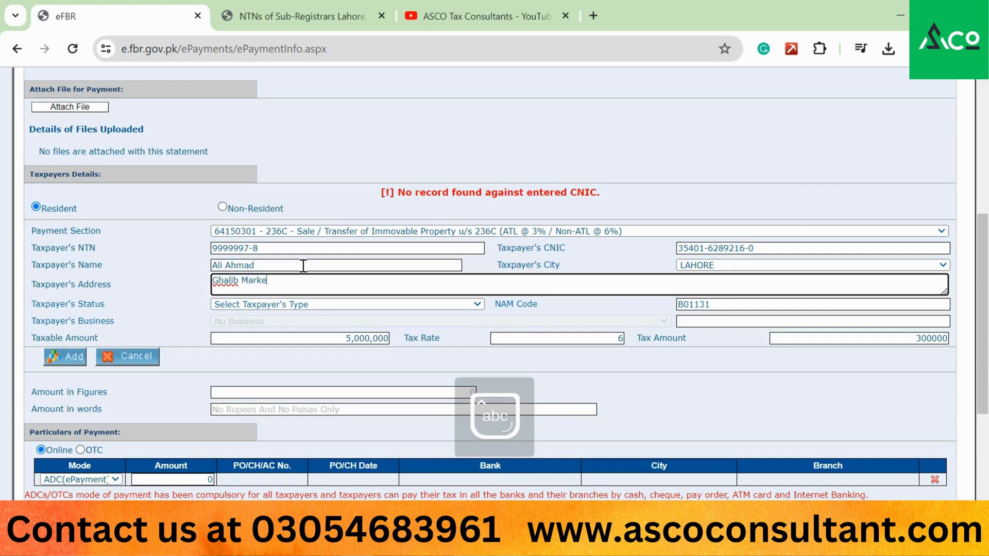
pyautogui.press('capslock')
pyautogui.press('capslock')
pyautogui.click(305, 305)
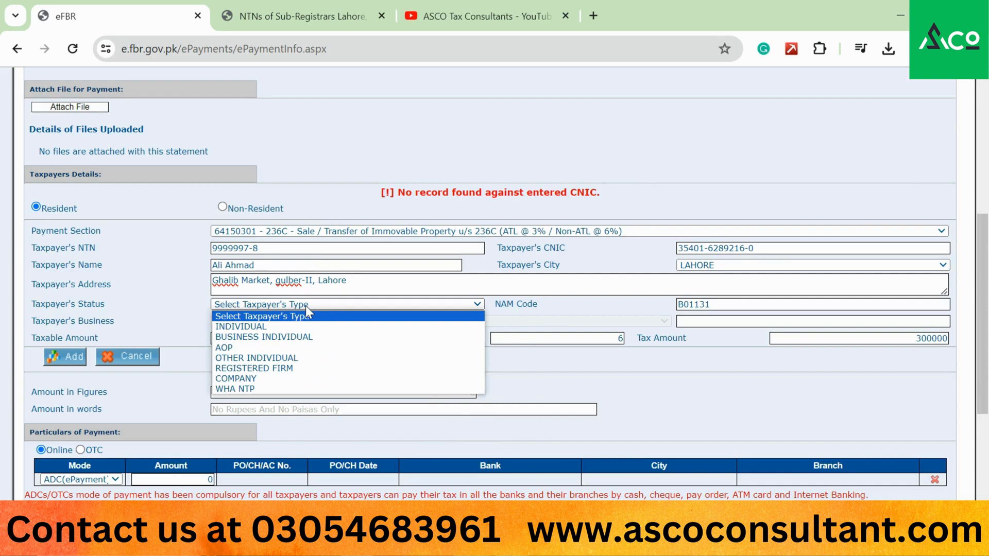
pyautogui.click(288, 327)
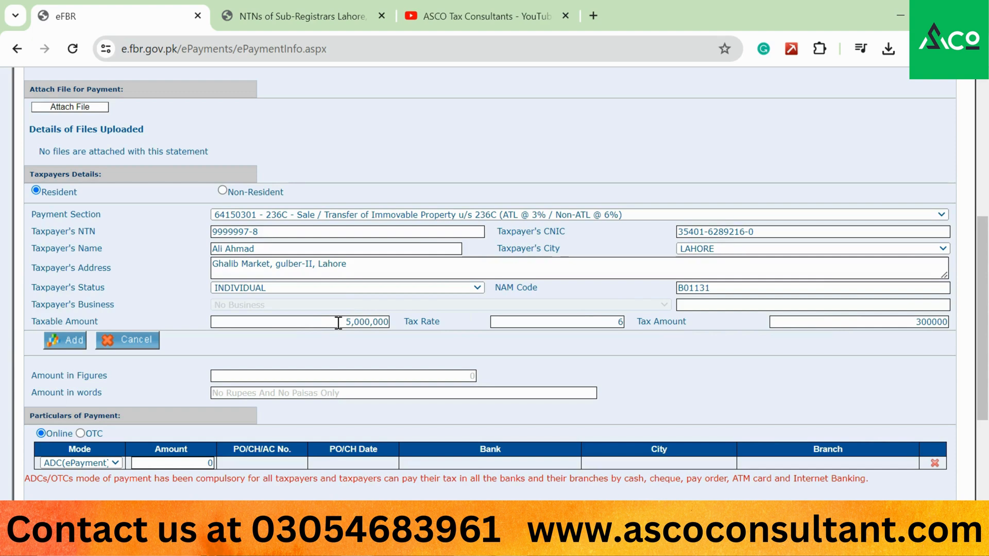
# - Try adding the 236C entry, which raises the 'Please select a valid Tax Month' warning
pyautogui.click(66, 345)
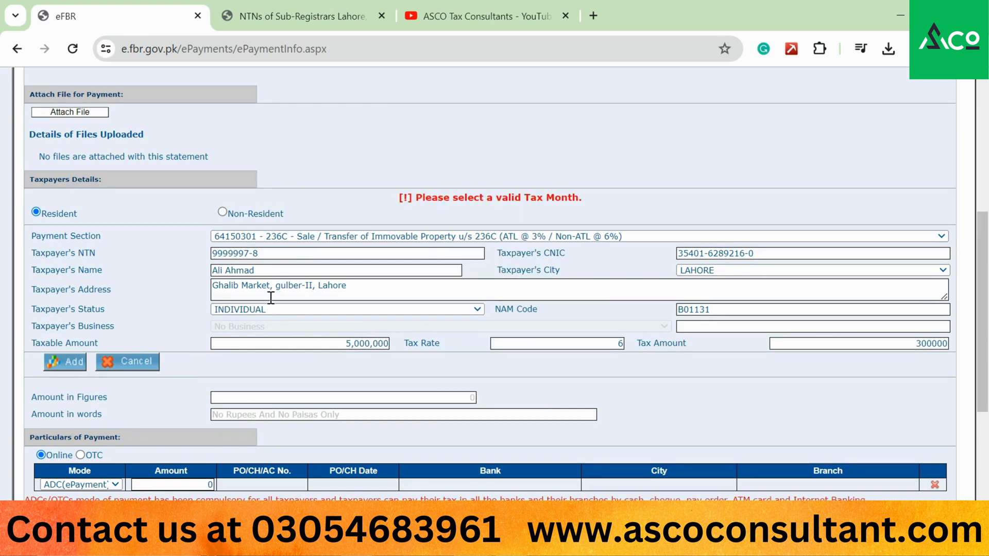
pyautogui.scroll(-1, 271, 298)
pyautogui.scroll(3, 271, 298)
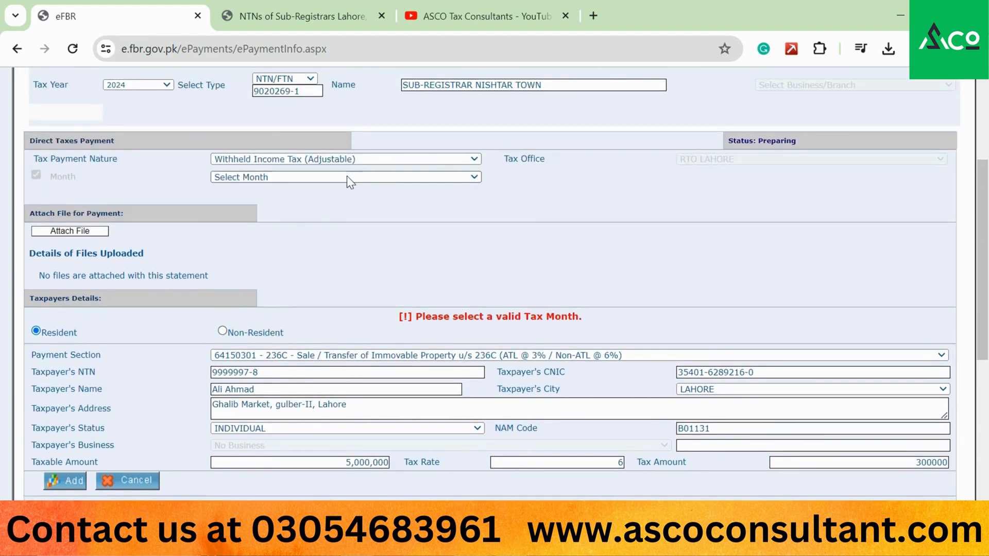
# - Set the tax month to Jan
pyautogui.click(349, 177)
pyautogui.click(283, 198)
pyautogui.scroll(-3, 308, 290)
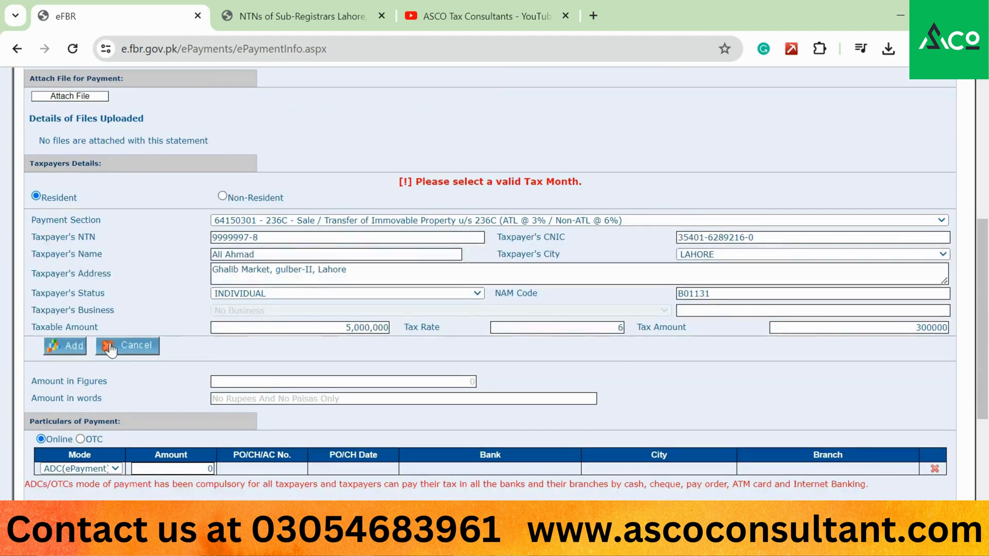
# - Add the 236C entry so the grid totals 300,000, then reopen that row via Edit
pyautogui.click(64, 346)
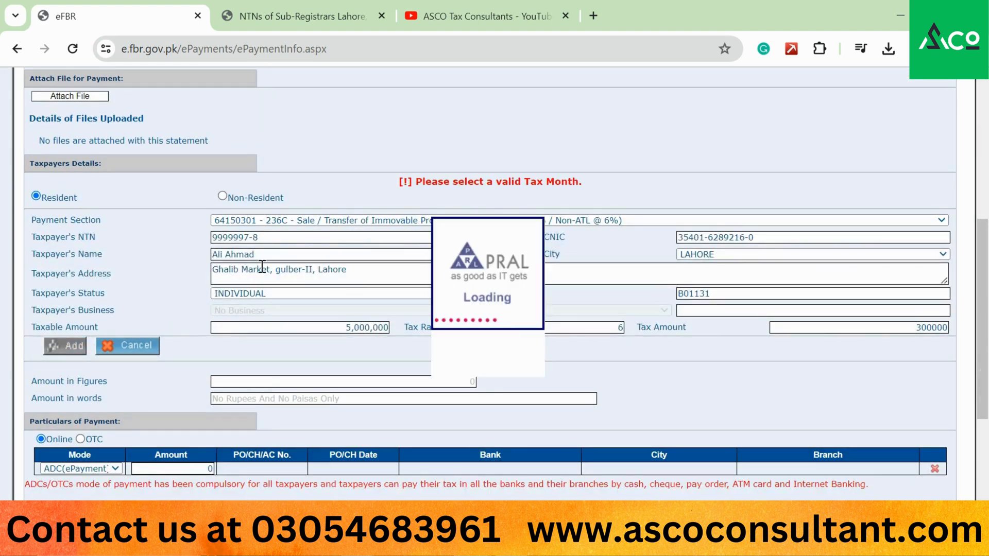
pyautogui.scroll(2, 262, 266)
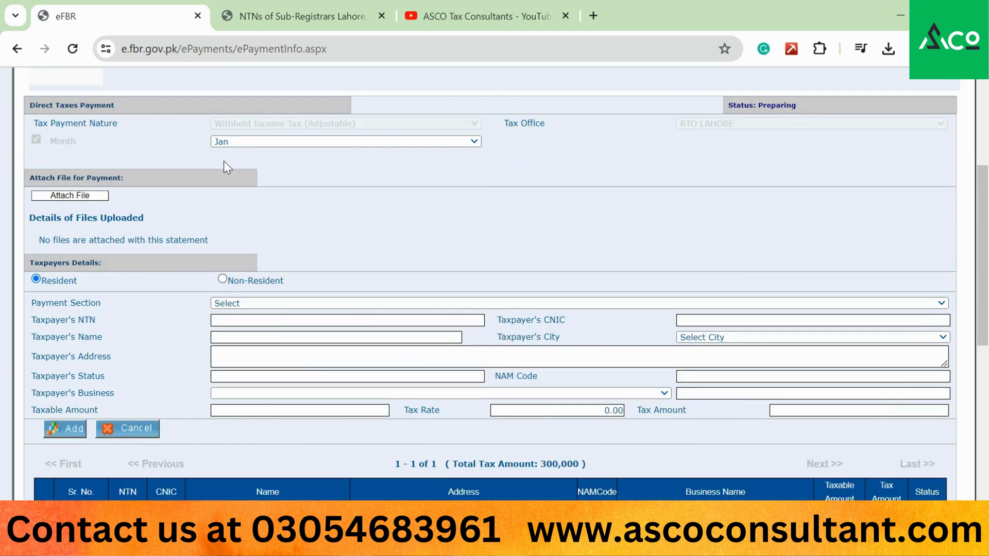
pyautogui.scroll(-3, 223, 160)
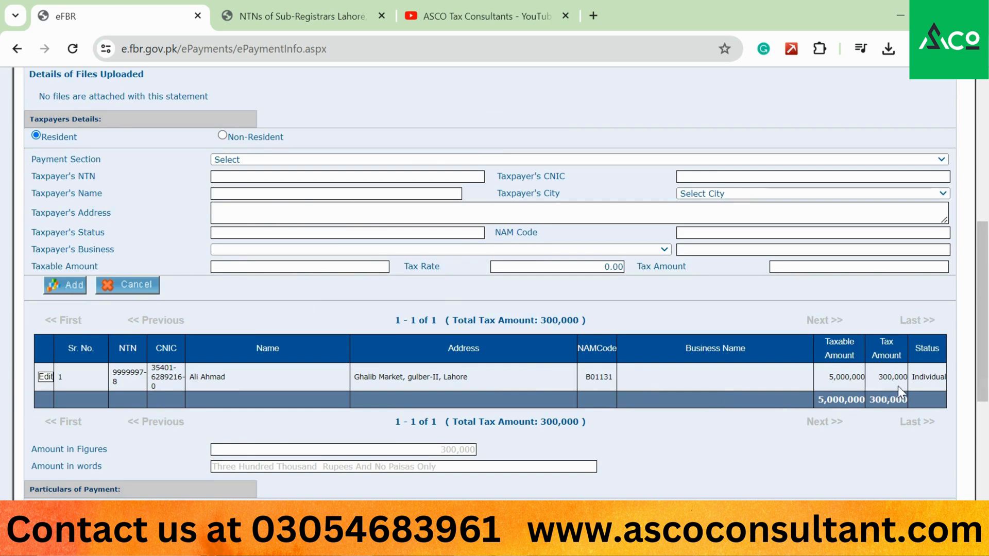
pyautogui.click(46, 377)
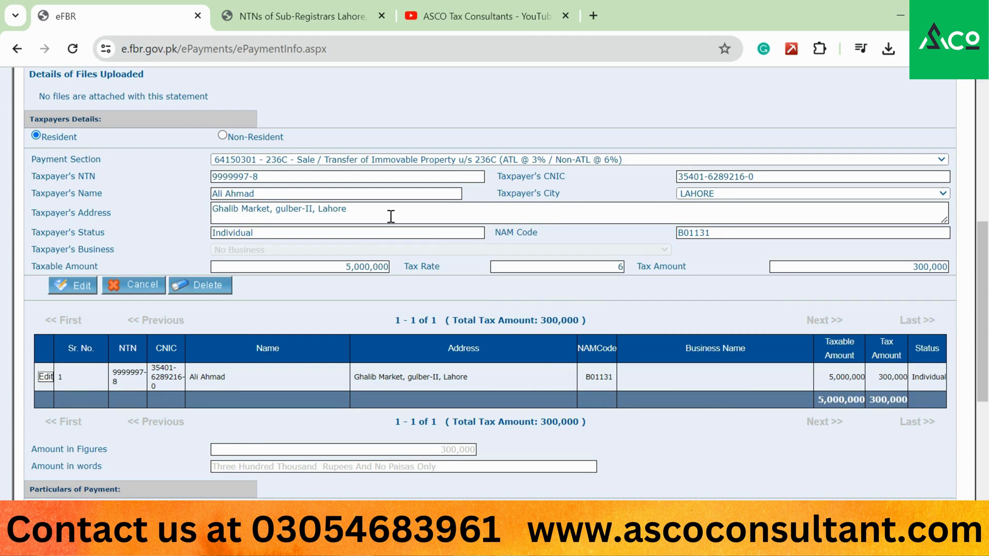
pyautogui.scroll(-4, 391, 216)
pyautogui.scroll(10, 391, 216)
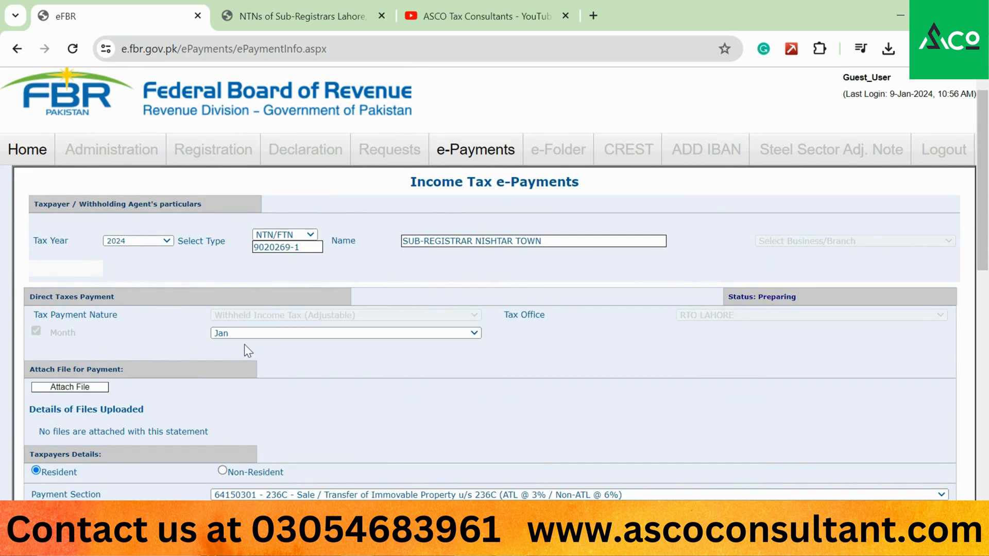
# - Enter 300,000 as the payment amount under Particulars of Payment
pyautogui.scroll(-4, 244, 344)
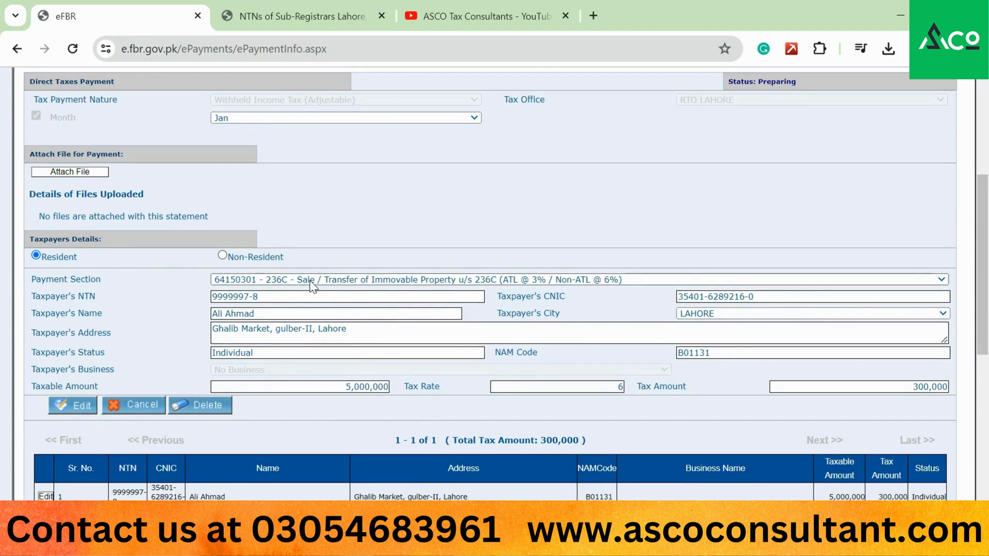
pyautogui.scroll(-6, 312, 285)
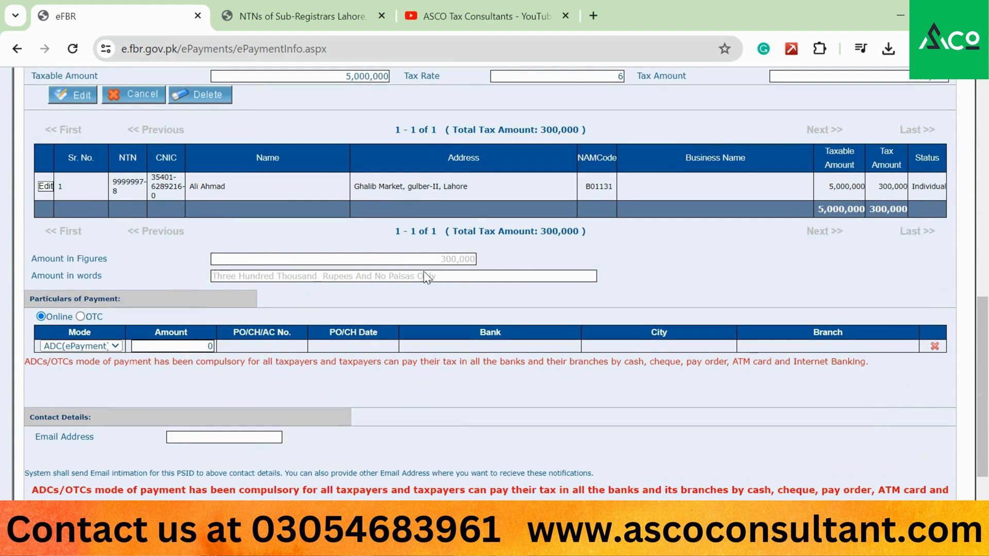
pyautogui.click(191, 342)
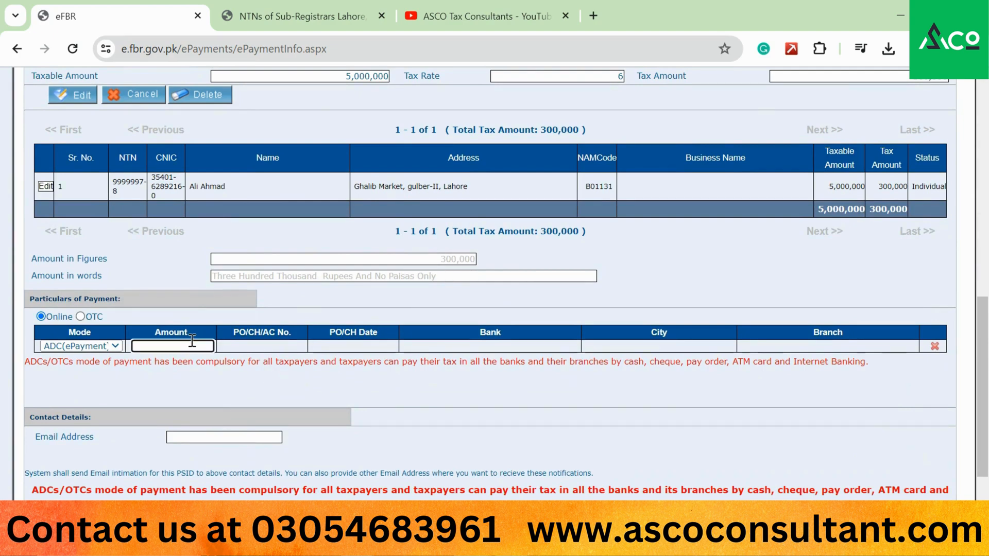
pyautogui.write('300,000')
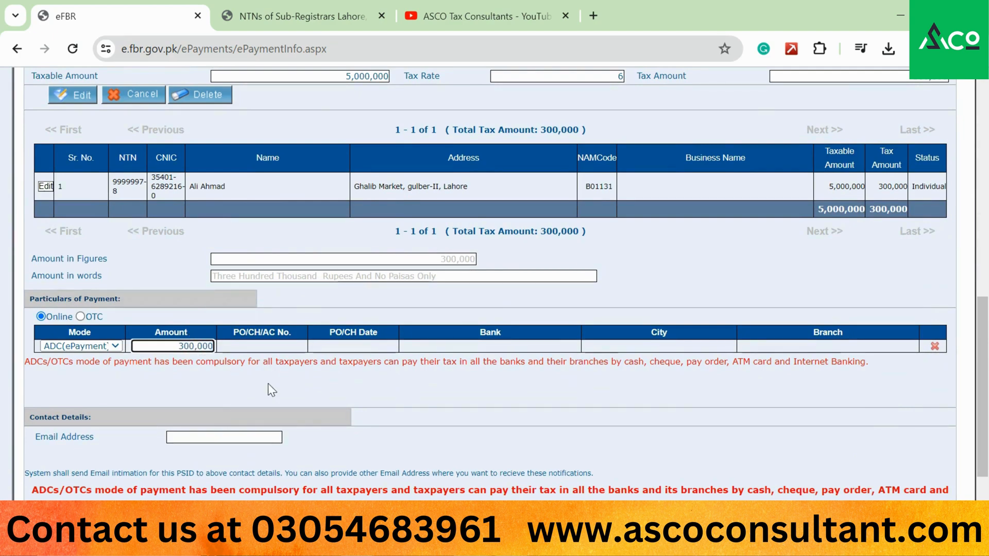
pyautogui.click(92, 346)
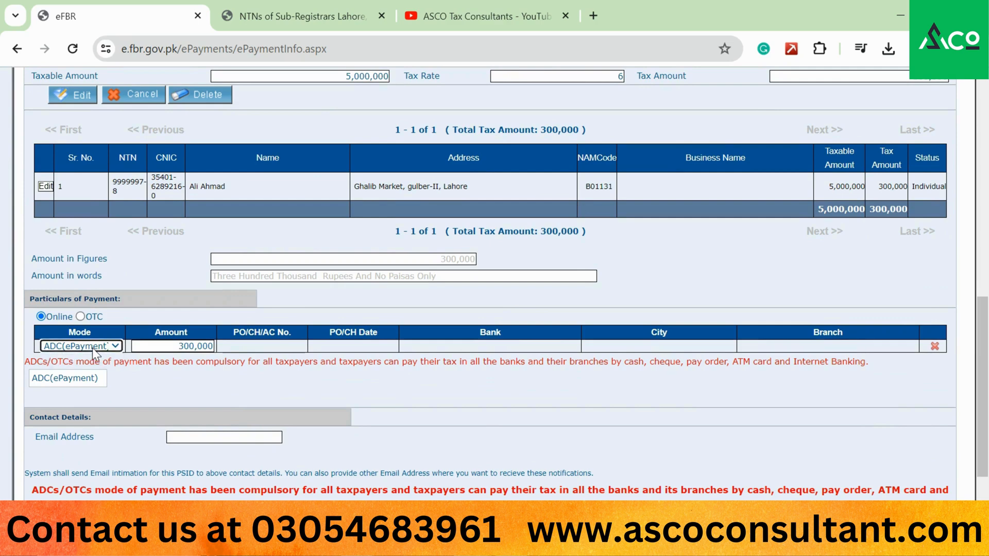
# - Fill in the contact e-mail address for PSID notifications
pyautogui.click(213, 438)
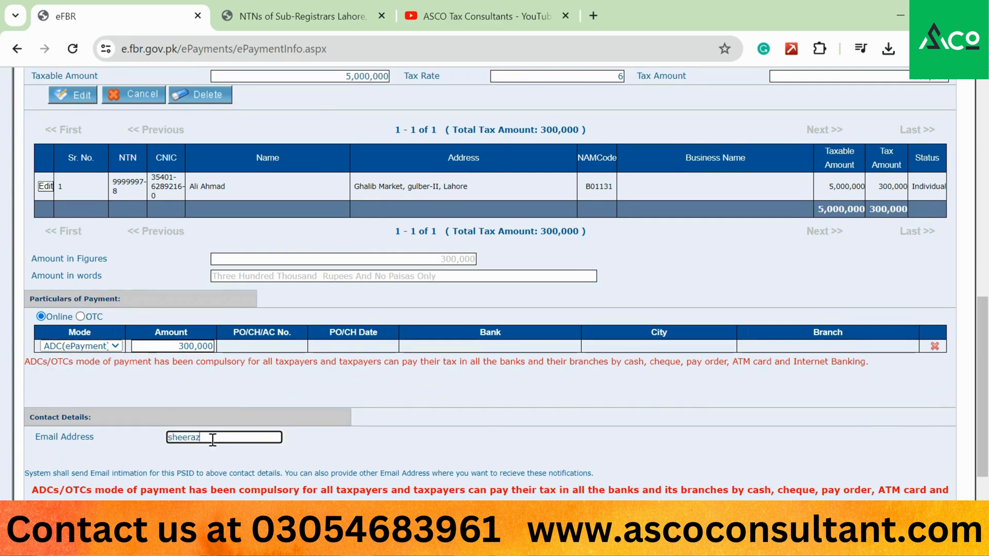
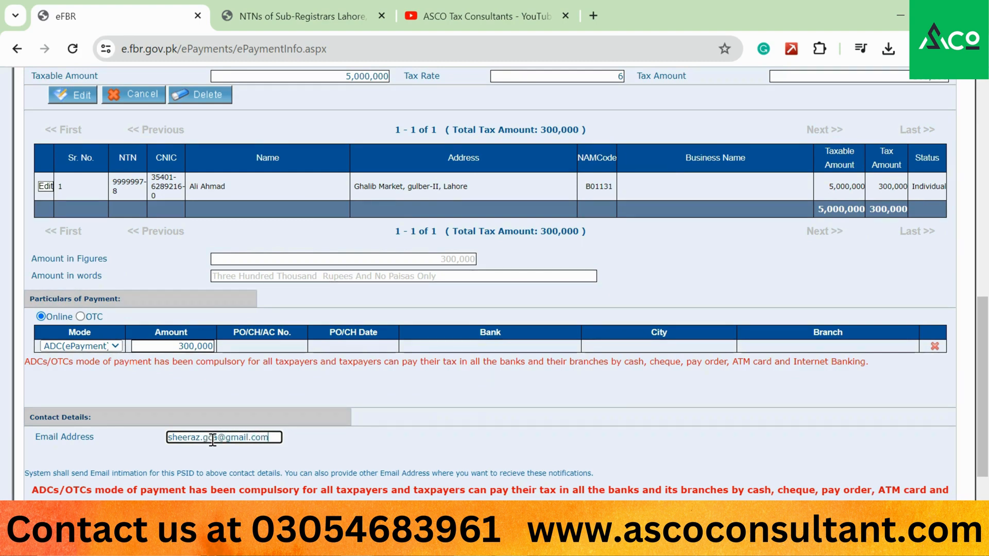
pyautogui.click(444, 387)
pyautogui.scroll(-2, 444, 387)
pyautogui.scroll(10, 444, 387)
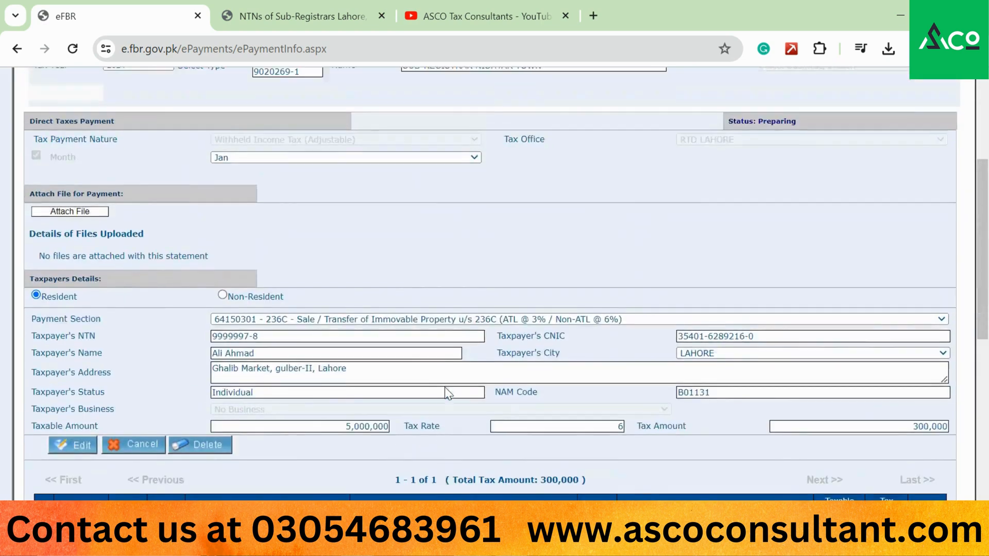
pyautogui.scroll(-10, 444, 387)
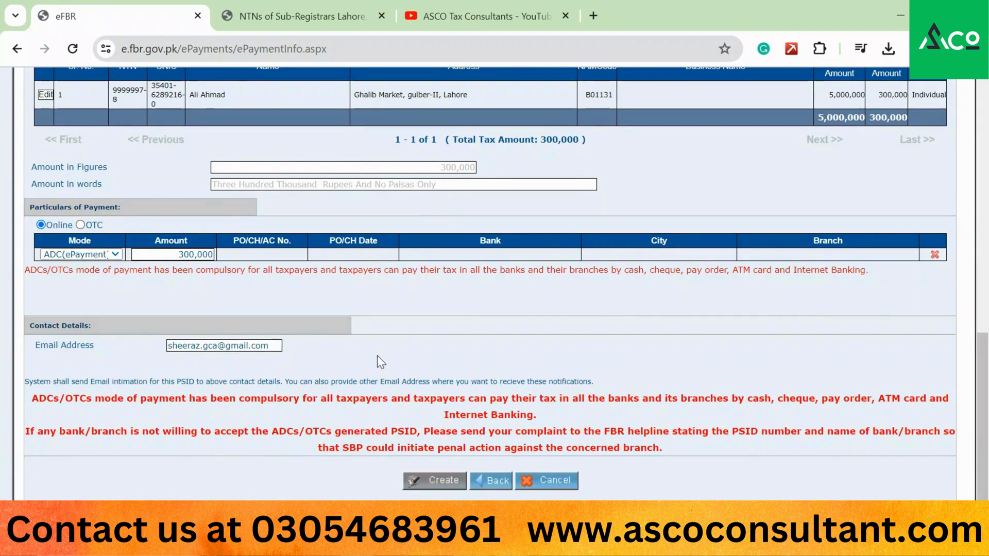
pyautogui.scroll(12, 459, 352)
pyautogui.scroll(-1, 460, 352)
pyautogui.scroll(-12, 460, 351)
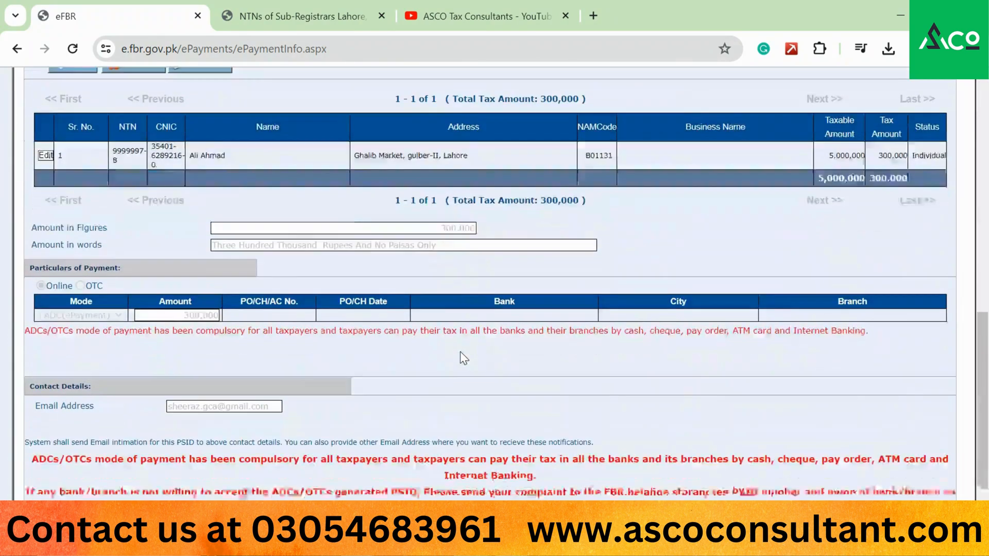
pyautogui.scroll(7, 460, 352)
pyautogui.scroll(1, 459, 351)
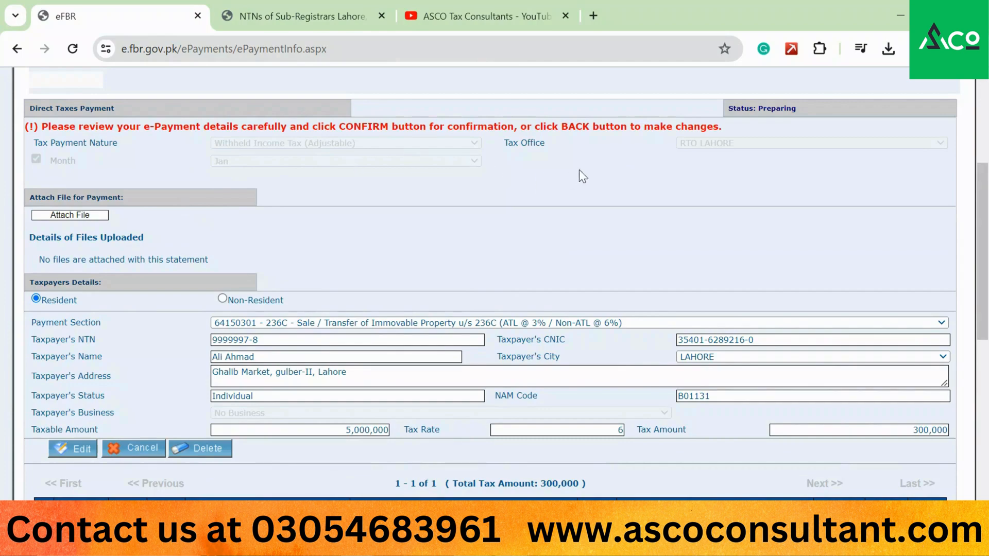
pyautogui.scroll(-7, 525, 210)
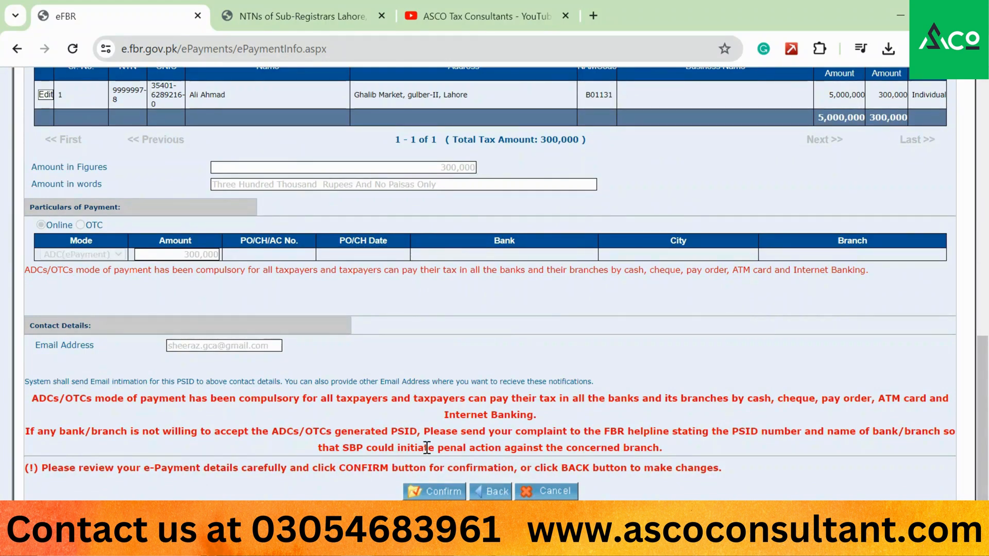
pyautogui.click(433, 492)
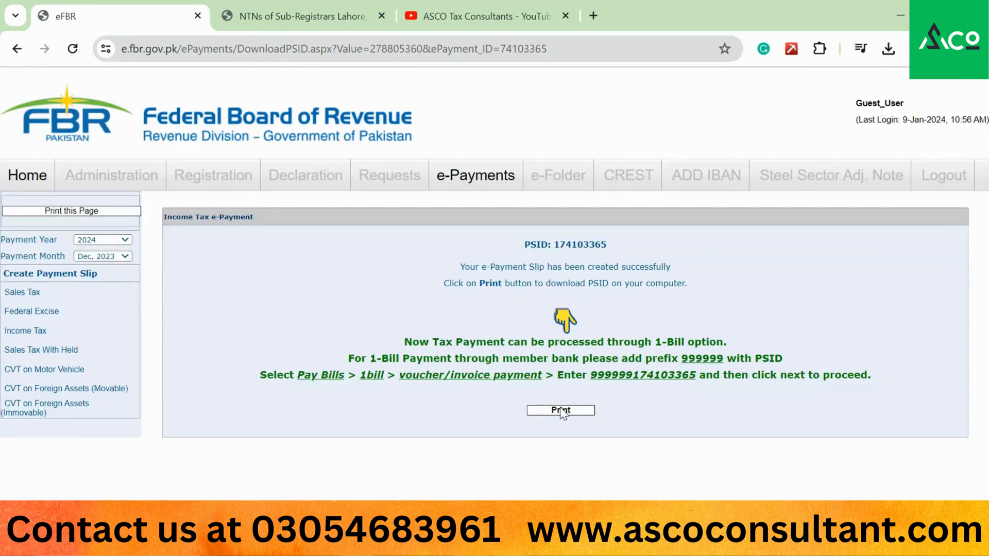
pyautogui.click(561, 411)
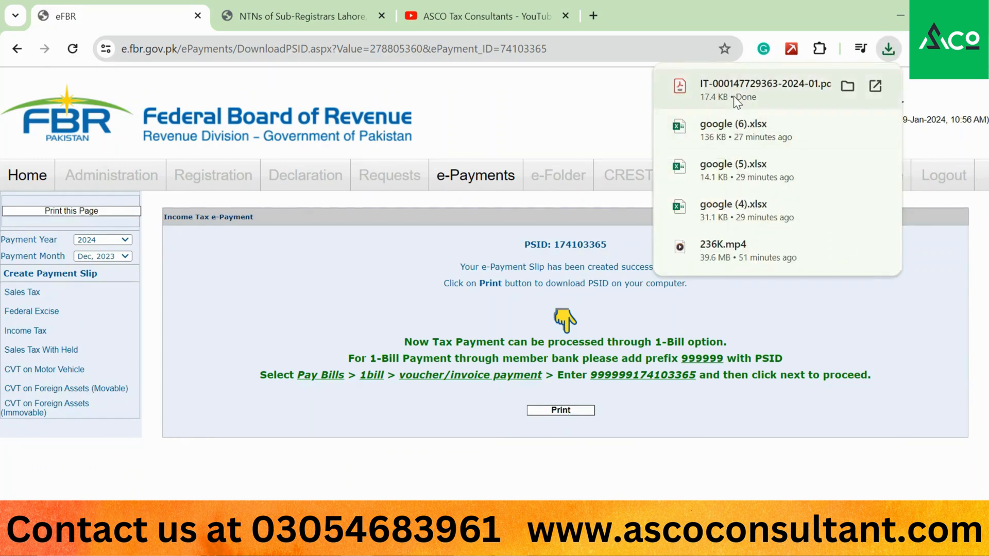
pyautogui.click(734, 96)
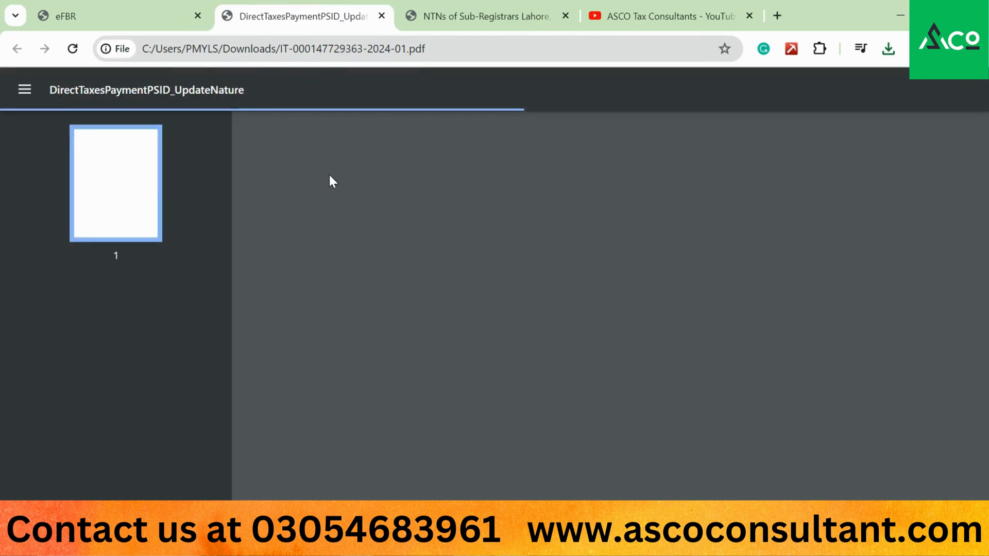
# - Highlight the PSID and Month/Year on the challan PDF, then return to the eFBR tab
pyautogui.scroll(-4, 493, 292)
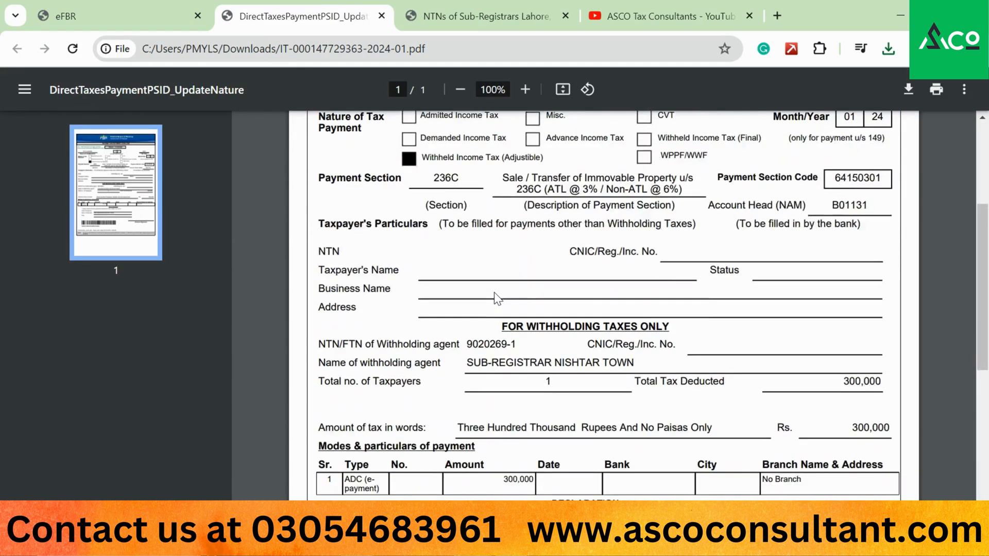
pyautogui.scroll(-3, 494, 292)
pyautogui.scroll(5, 494, 292)
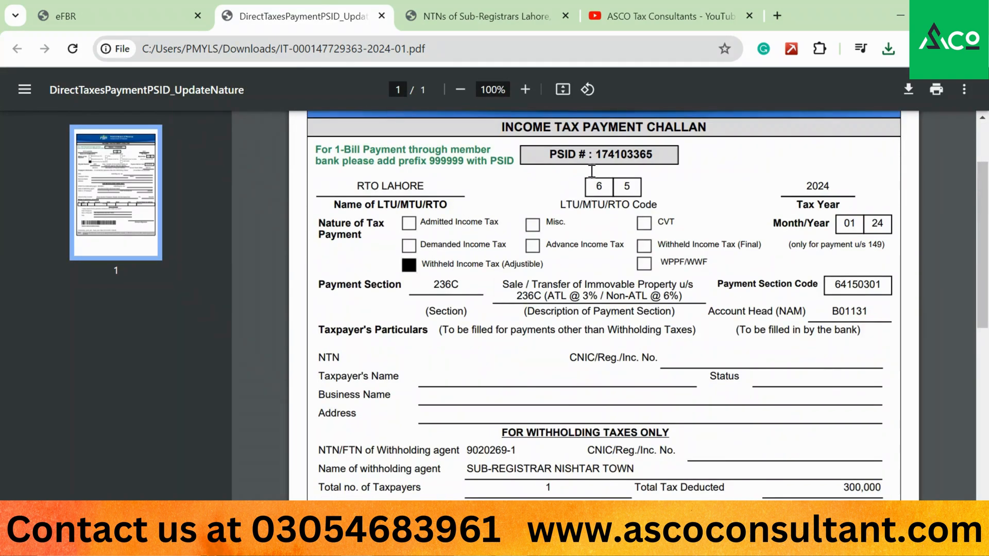
pyautogui.moveTo(593, 155); pyautogui.dragTo(658, 157)
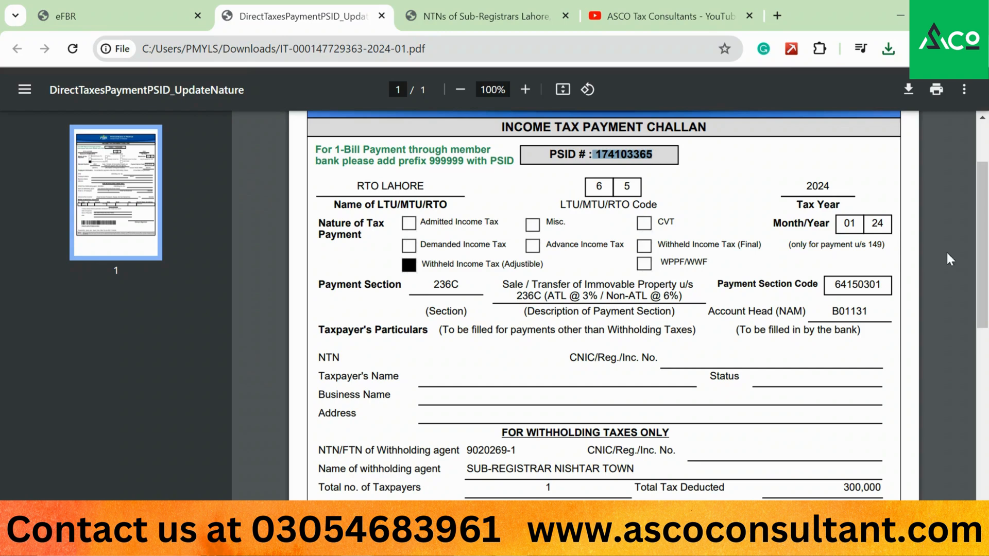
pyautogui.moveTo(844, 224); pyautogui.dragTo(895, 226)
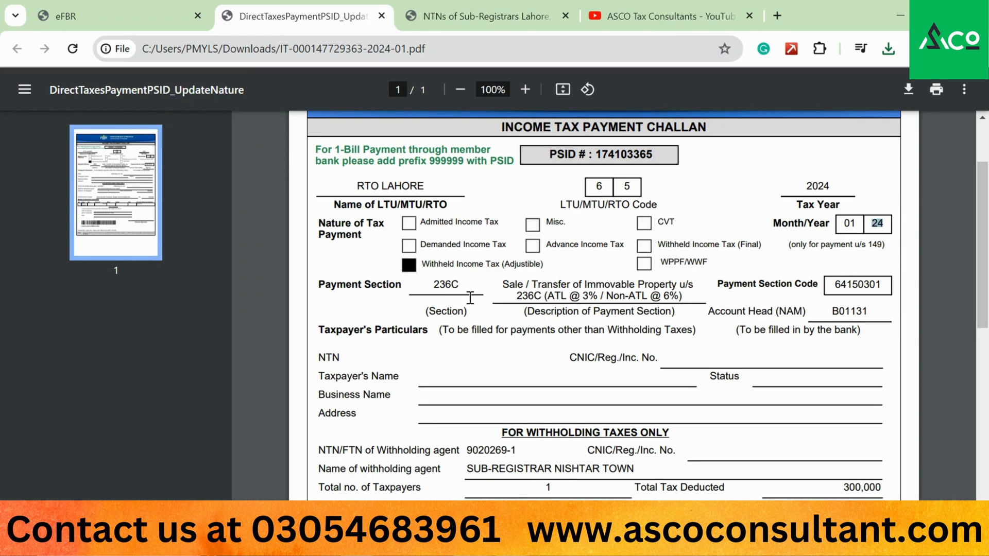
pyautogui.scroll(-3, 525, 303)
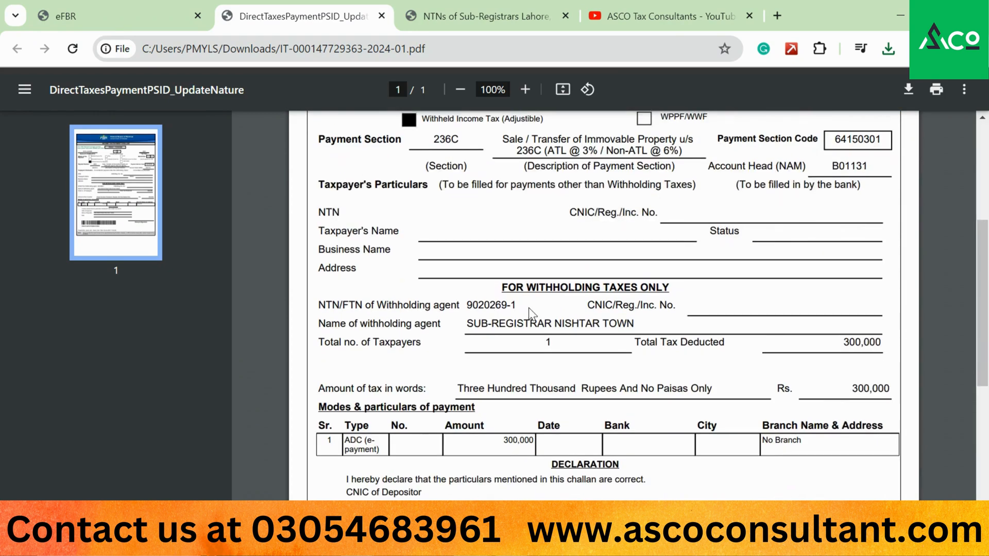
pyautogui.click(144, 13)
pyautogui.click(203, 49)
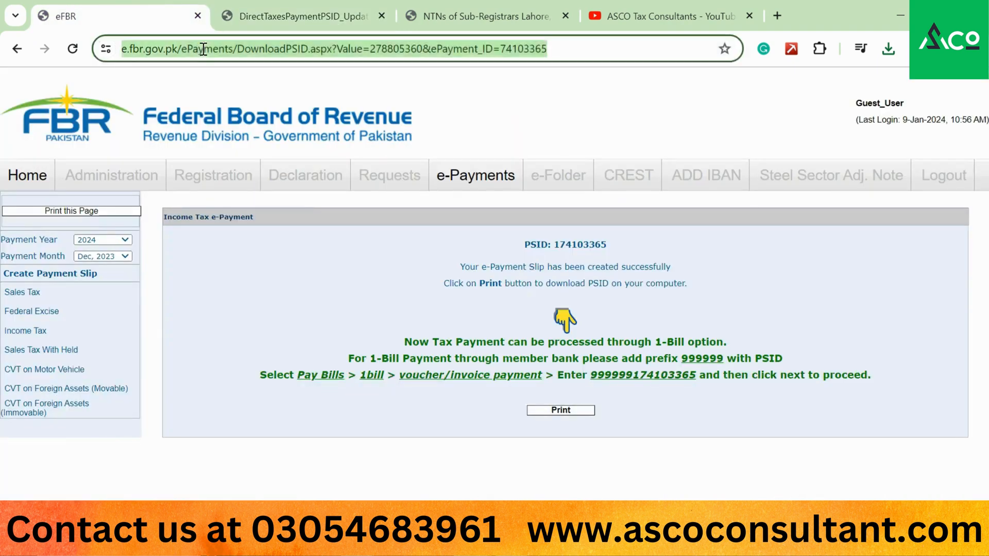
# - Go to the Gmail inbox and open the e-Payment Confirmation by FBR email
pyautogui.write('gm')
pyautogui.press('Down')
pyautogui.press('Down')
pyautogui.press('Down')
pyautogui.press('Down')
pyautogui.press('Return')
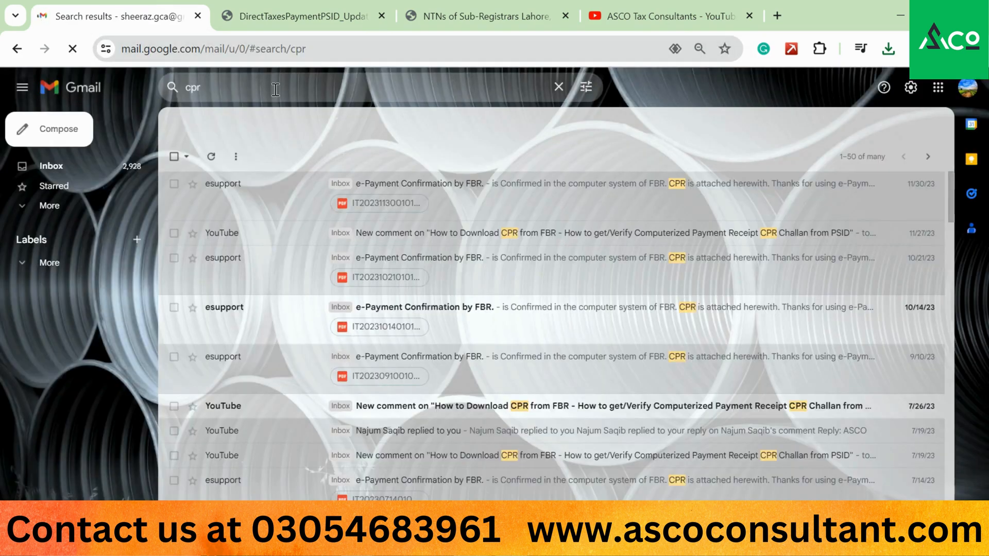
pyautogui.click(541, 211)
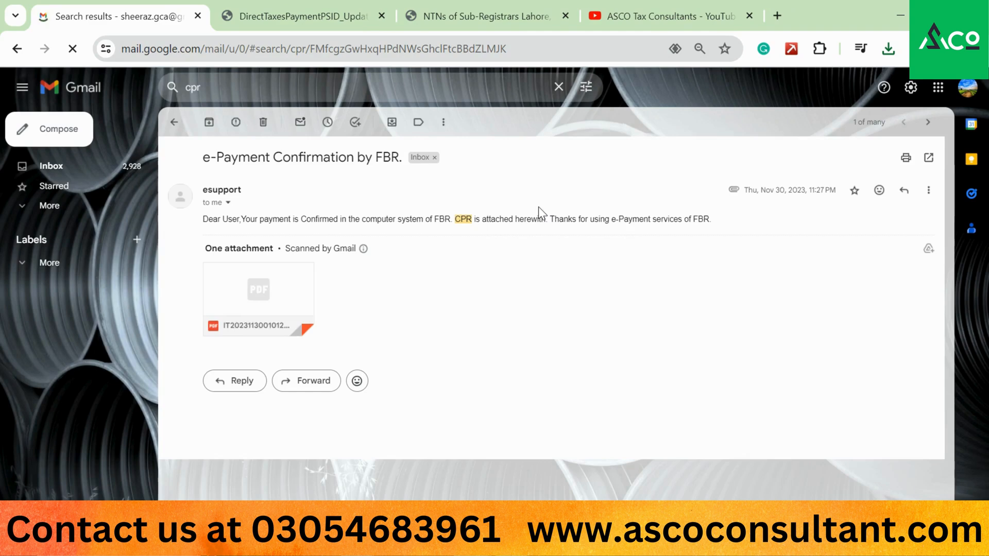
# - Preview the attached CPR receipt PDF, highlighting its payment nature, tax period and taxpayer details
pyautogui.click(276, 301)
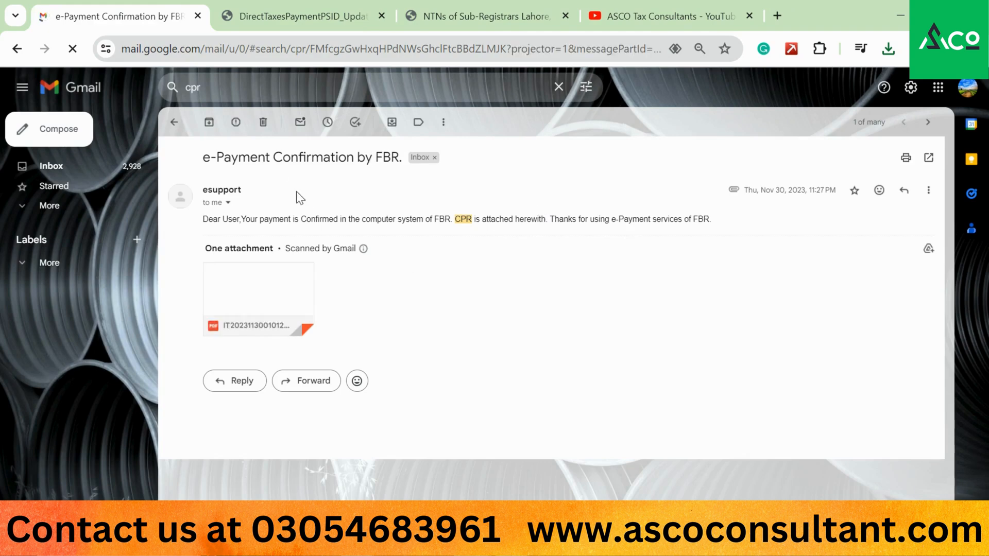
pyautogui.moveTo(275, 286)
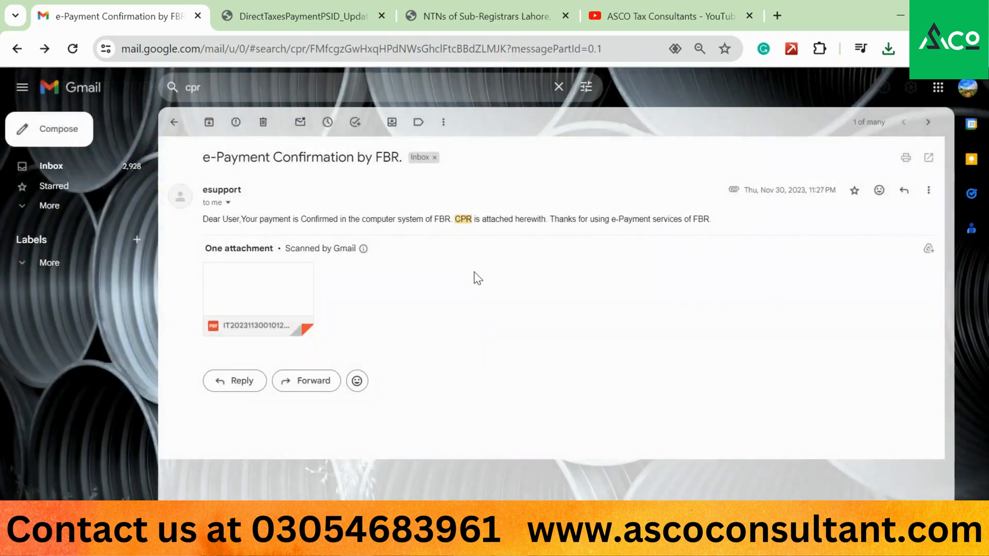
pyautogui.click(275, 286)
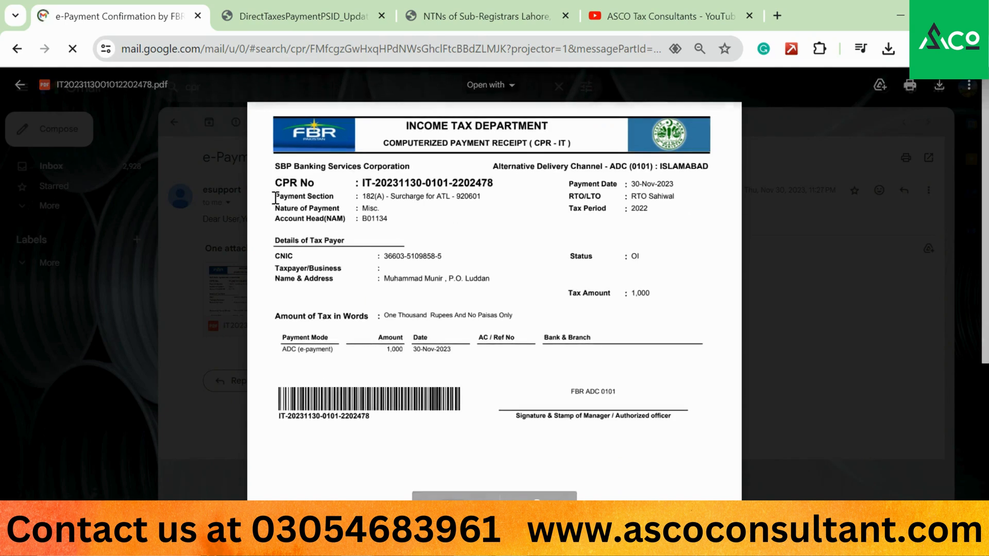
pyautogui.moveTo(276, 197); pyautogui.dragTo(622, 208)
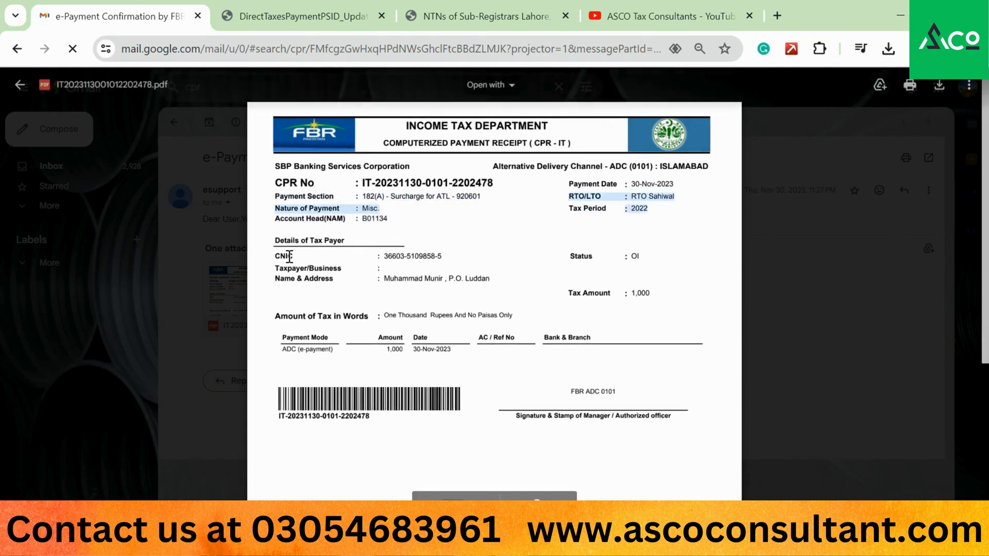
pyautogui.moveTo(266, 240); pyautogui.dragTo(667, 304)
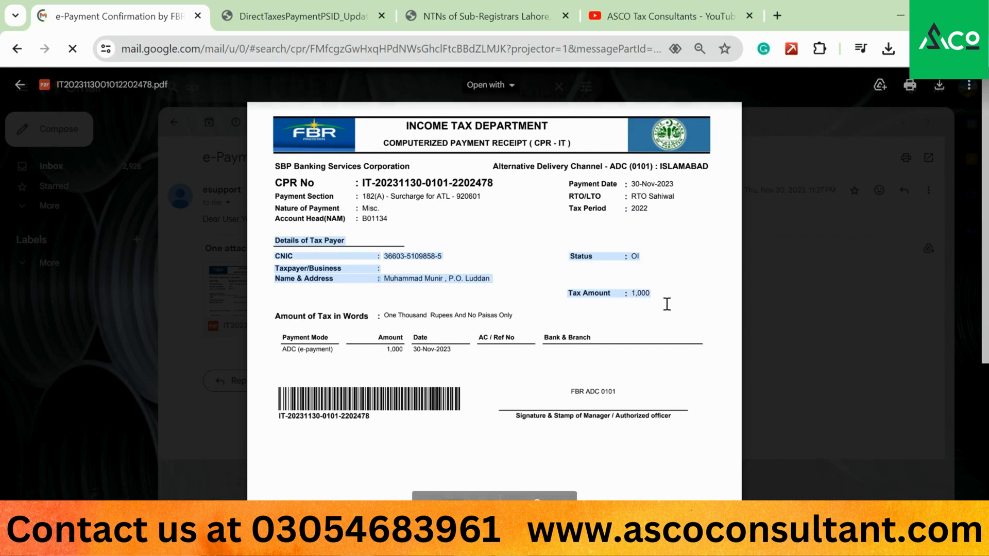